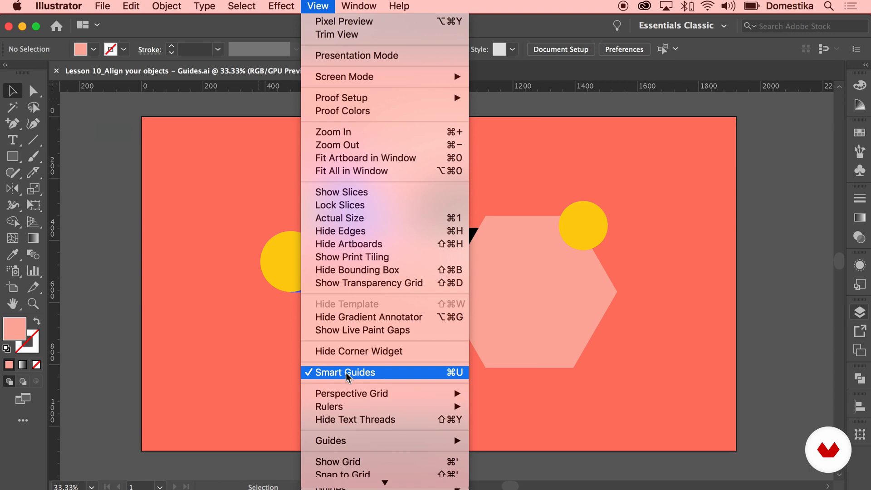
# Move the left yellow circle off the blue triangle to its lower left, aligning its centre with the hexagon's bottom edge.
pyautogui.click(516, 402)
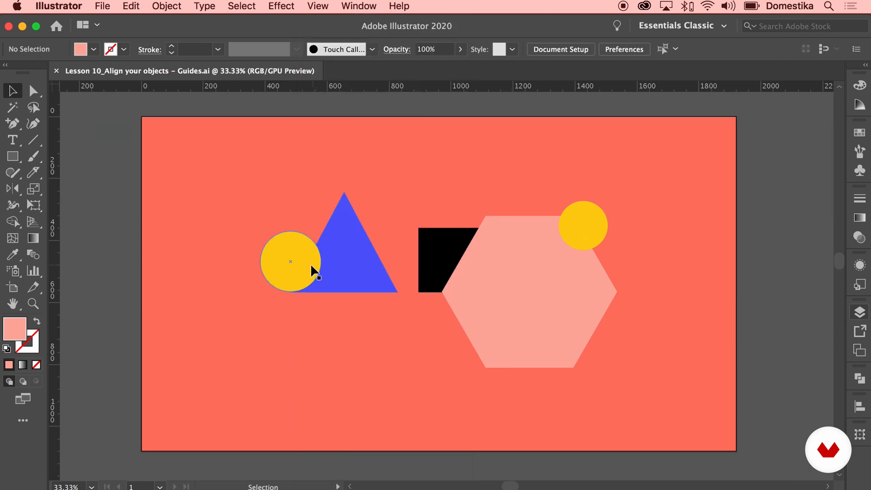
pyautogui.moveTo(299, 261); pyautogui.dragTo(263, 374)
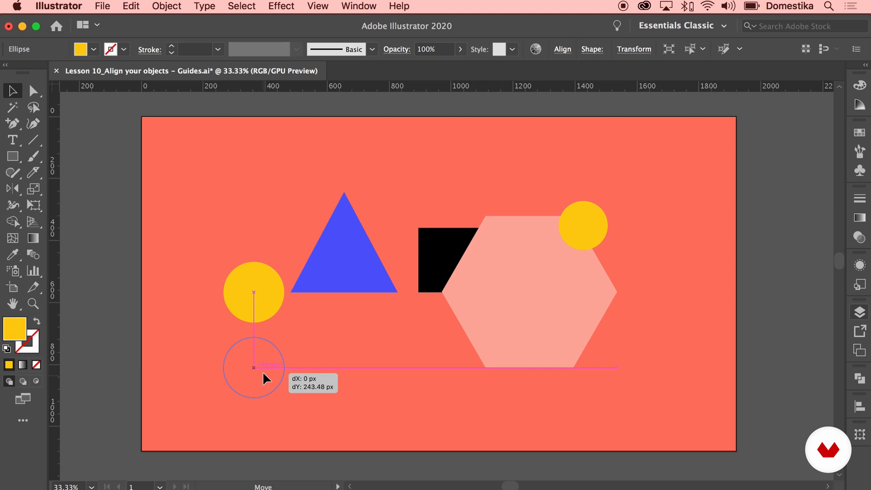
pyautogui.moveTo(263, 371); pyautogui.dragTo(259, 372)
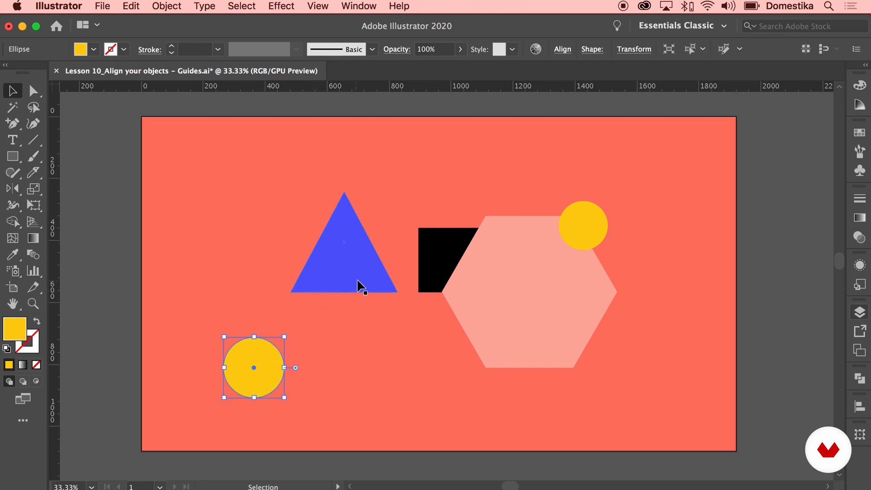
# Duplicate the blue triangle to its left so the base corners touch and the bases line up, and deselect it.
pyautogui.moveTo(375, 287); pyautogui.dragTo(267, 294)
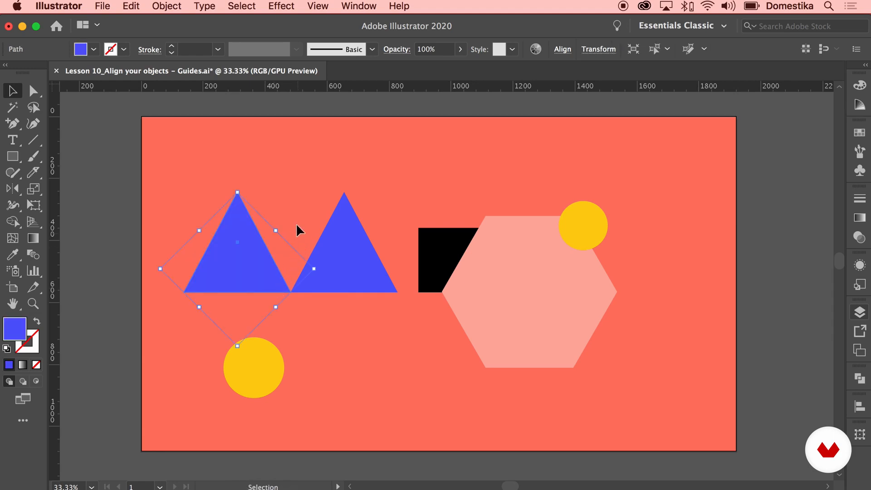
pyautogui.click(294, 316)
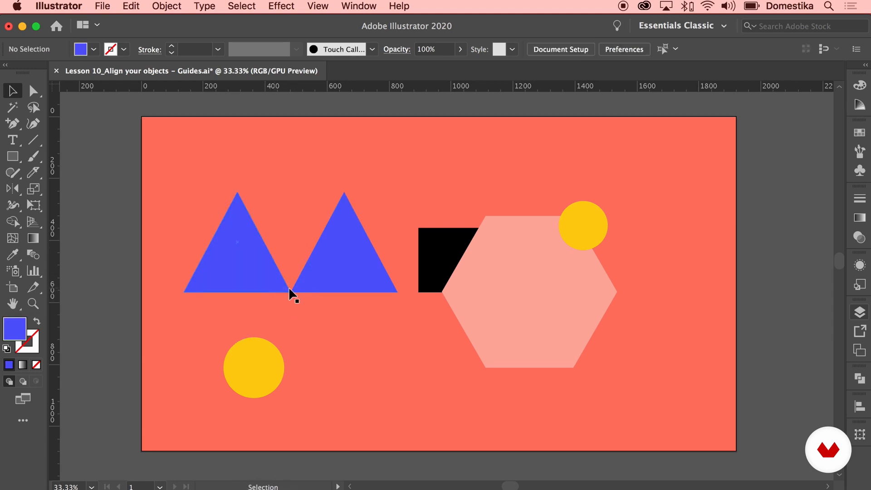
# Move the lower yellow circle between the two triangles, centred over their shared corner and level with their peaks.
pyautogui.moveTo(261, 368); pyautogui.dragTo(307, 187)
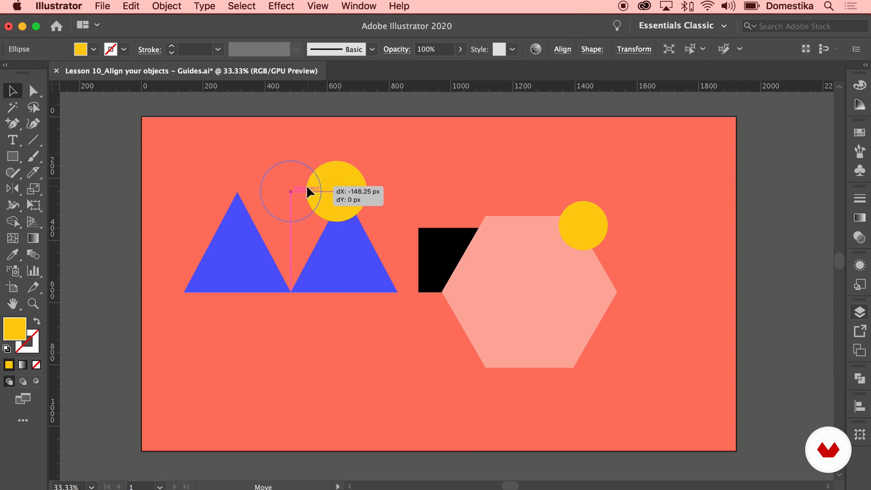
pyautogui.moveTo(307, 187); pyautogui.dragTo(307, 187)
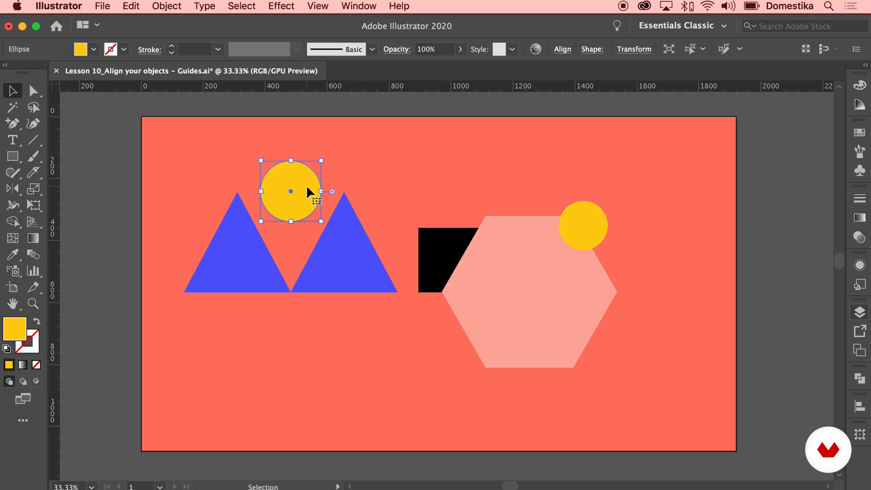
pyautogui.click(352, 177)
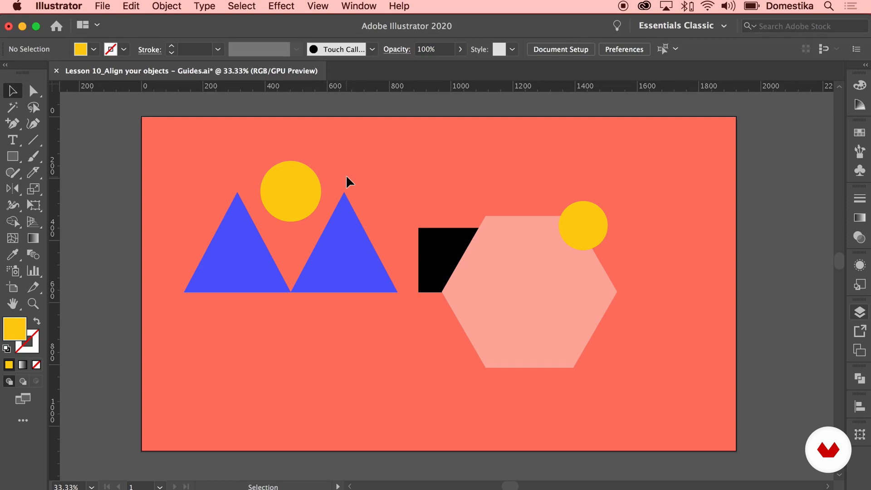
# Turn off Smart Guides and shift the yellow circle between the triangles slightly without alignment help.
pyautogui.click(320, 8)
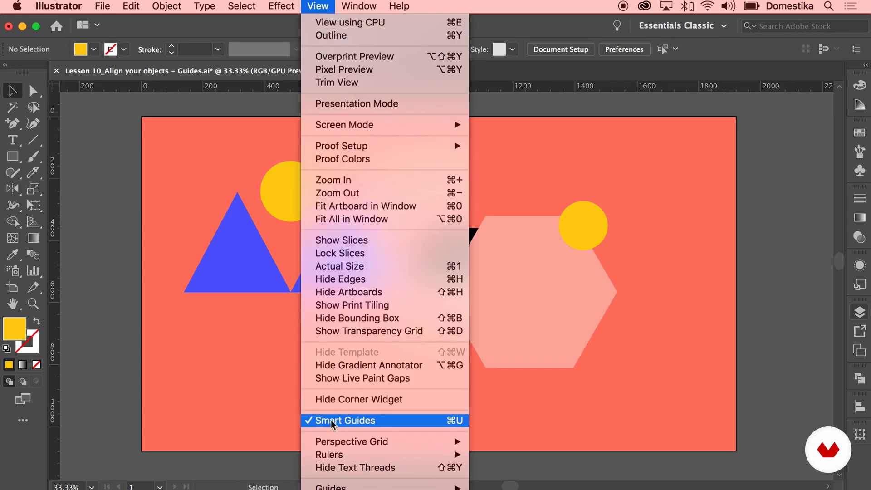
pyautogui.click(366, 420)
pyautogui.moveTo(291, 200)
pyautogui.mouseDown()
pyautogui.moveTo(370, 176)
pyautogui.moveTo(298, 205)
pyautogui.moveTo(291, 190)
pyautogui.moveTo(293, 203)
pyautogui.mouseUp()
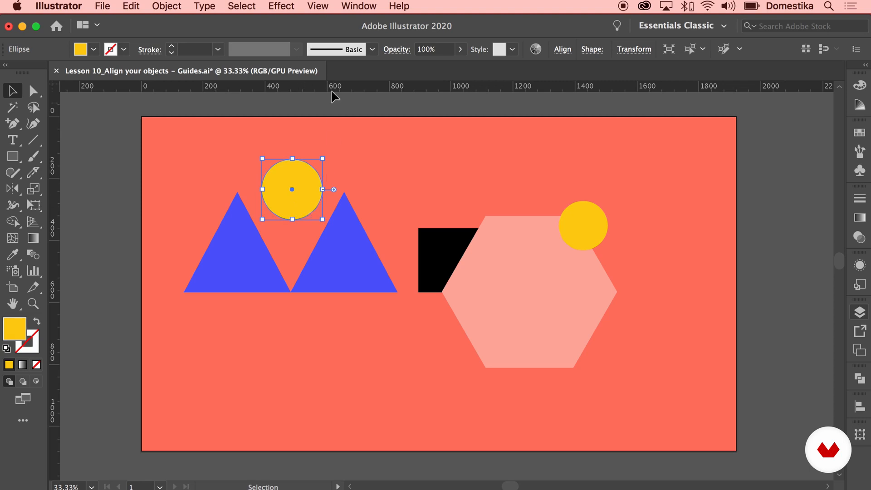
# Turn Smart Guides back on and deselect the yellow circle.
pyautogui.click(317, 6)
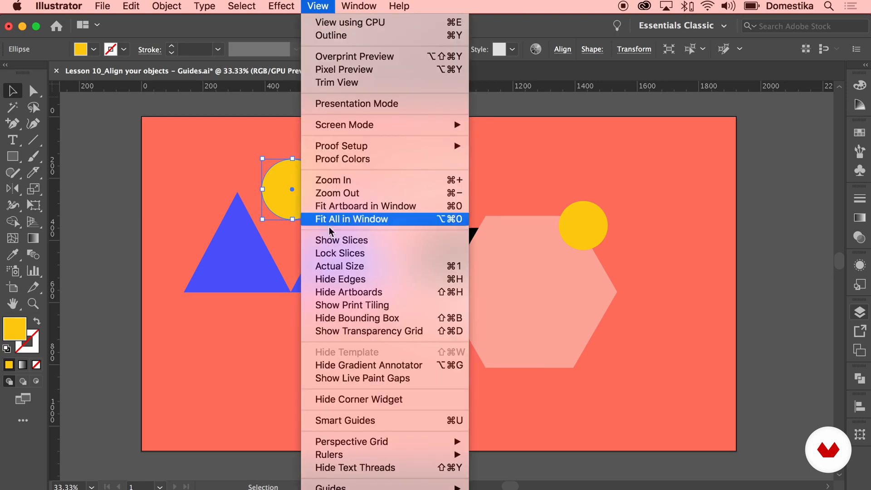
pyautogui.click(342, 420)
pyautogui.click(274, 354)
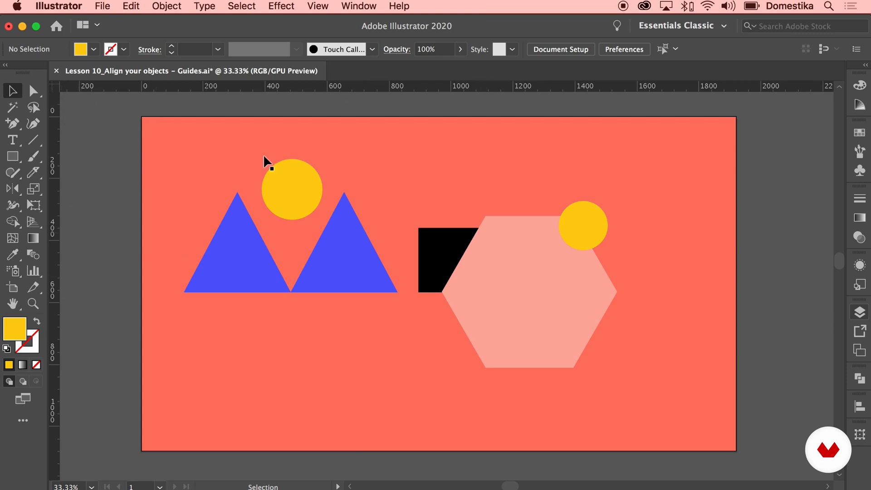
# Hide the rulers and show them again.
pyautogui.click(316, 6)
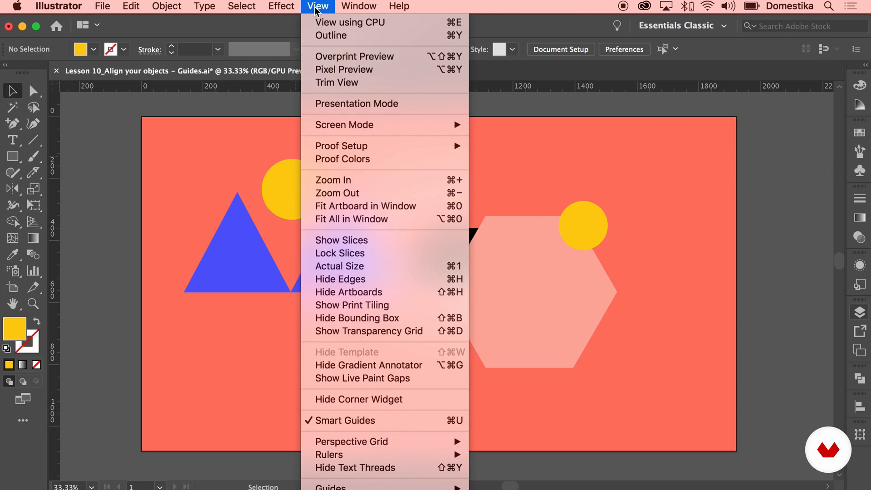
pyautogui.moveTo(355, 455)
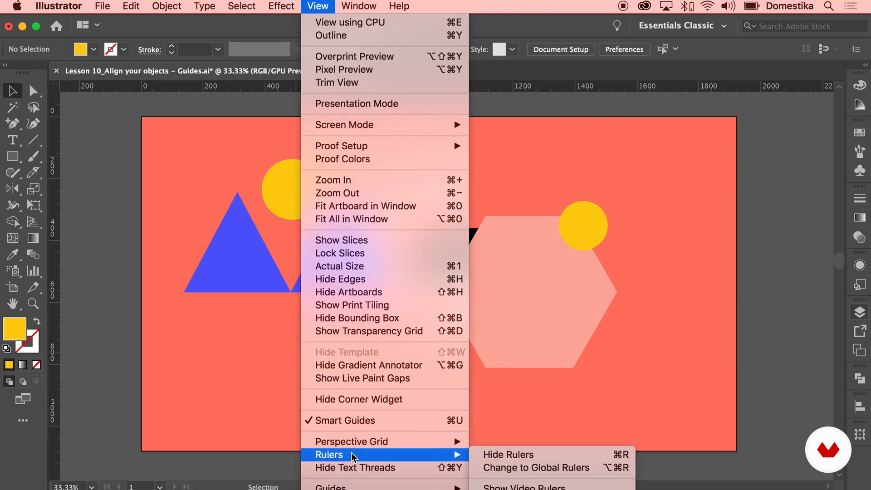
pyautogui.click(497, 456)
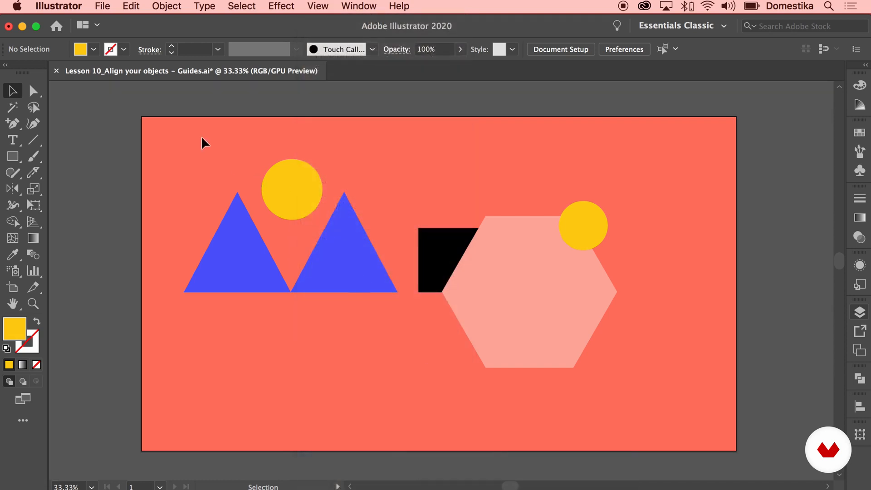
pyautogui.click(318, 6)
pyautogui.moveTo(336, 459)
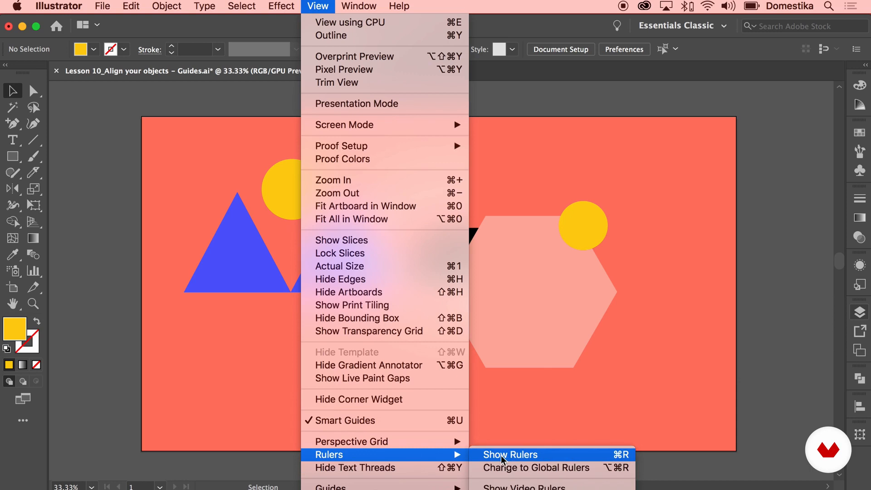
pyautogui.click(547, 455)
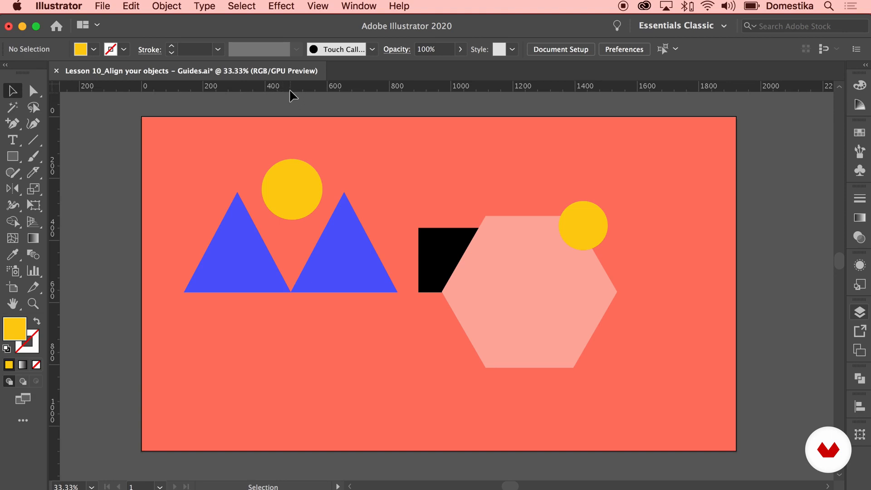
# Add a horizontal ruler guide along the base of the blue triangles and the black square.
pyautogui.moveTo(289, 87); pyautogui.dragTo(286, 125)
pyautogui.moveTo(286, 156); pyautogui.dragTo(419, 293)
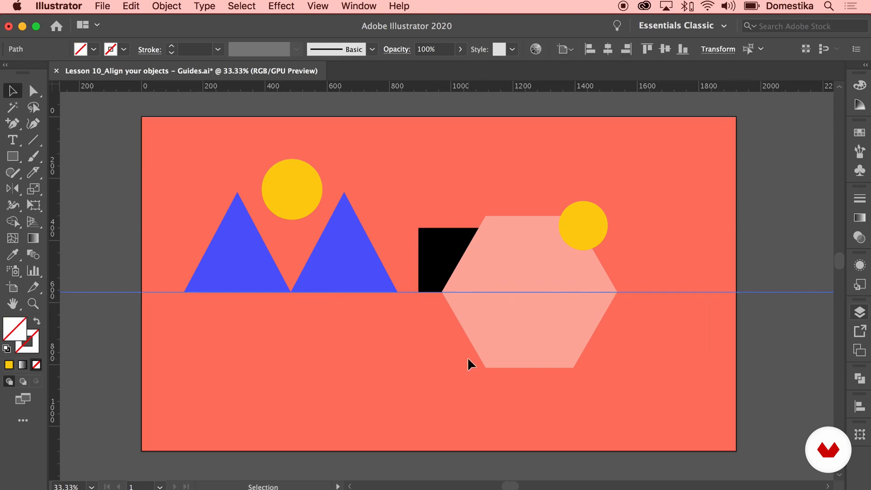
# Review the options for hiding, locking, releasing and clearing guides.
pyautogui.click(322, 6)
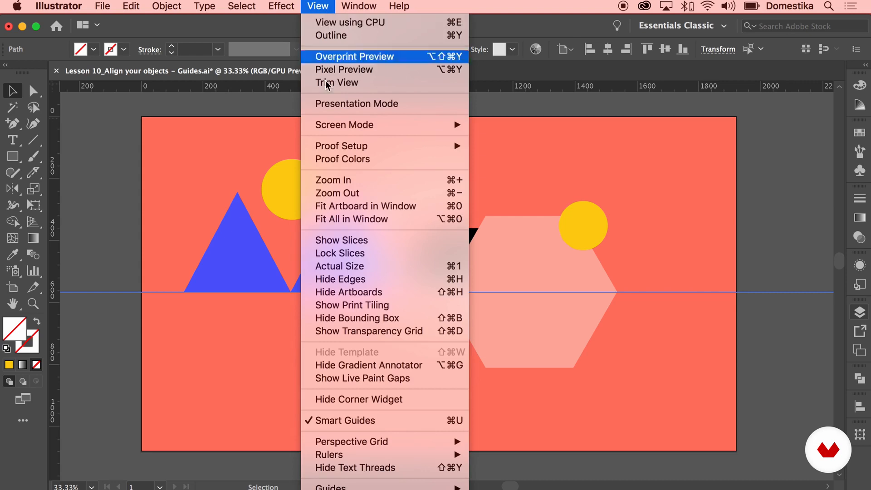
pyautogui.scroll(-2, 353, 386)
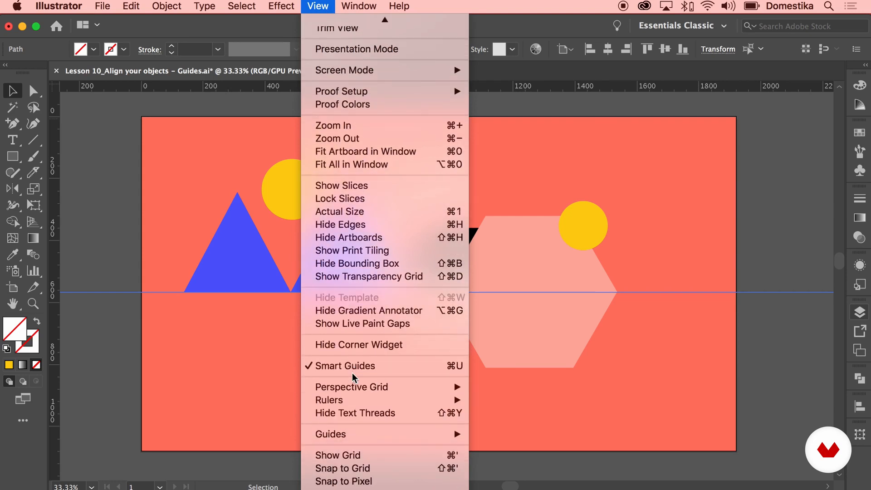
pyautogui.moveTo(354, 434)
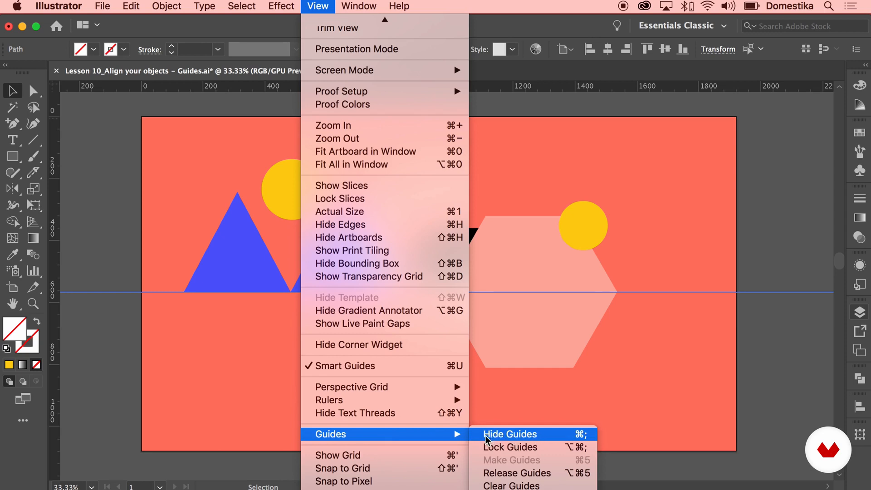
pyautogui.click(224, 368)
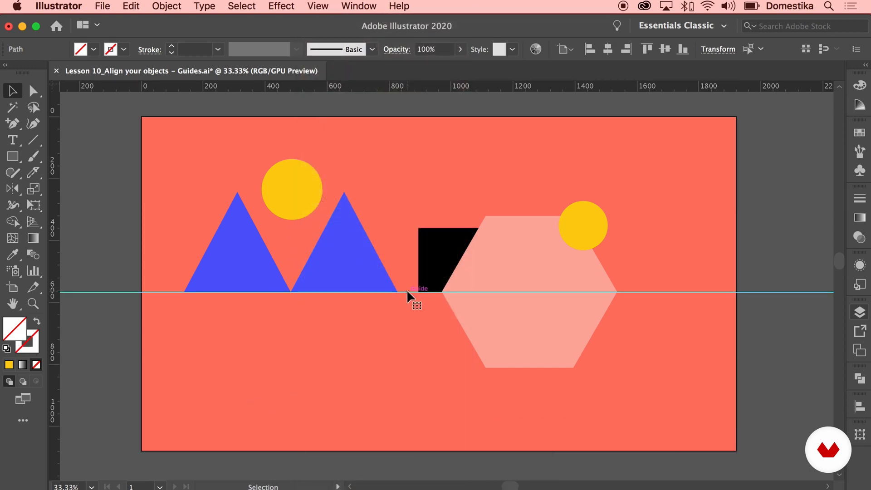
# Add a second horizontal guide along the black square's top edge and check whether Snap to Point is enabled.
pyautogui.moveTo(418, 86); pyautogui.dragTo(420, 228)
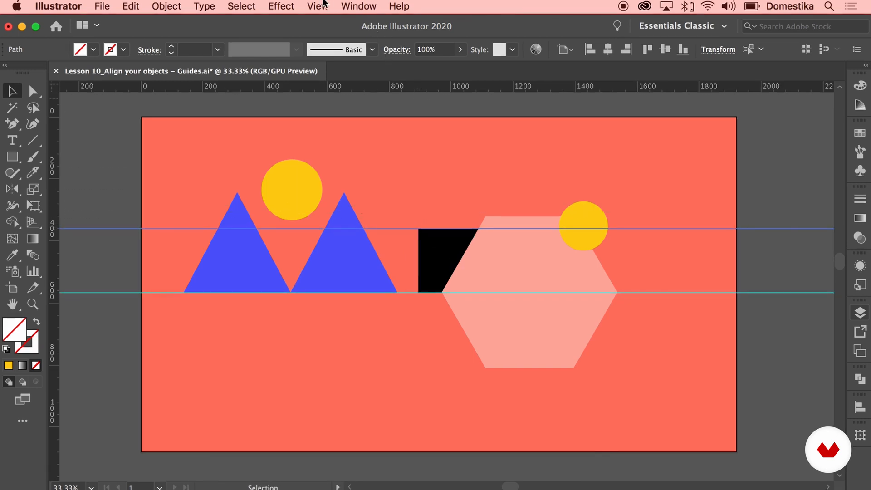
pyautogui.click(324, 6)
pyautogui.scroll(-1, 363, 136)
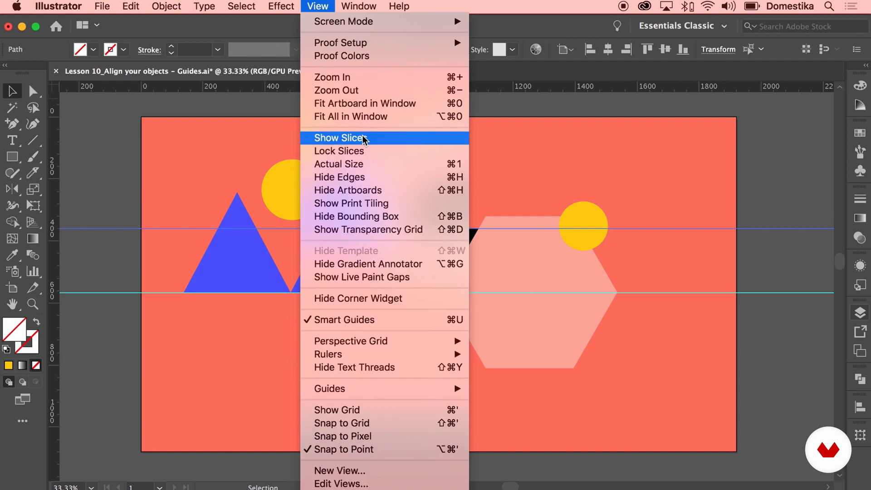
pyautogui.click(409, 450)
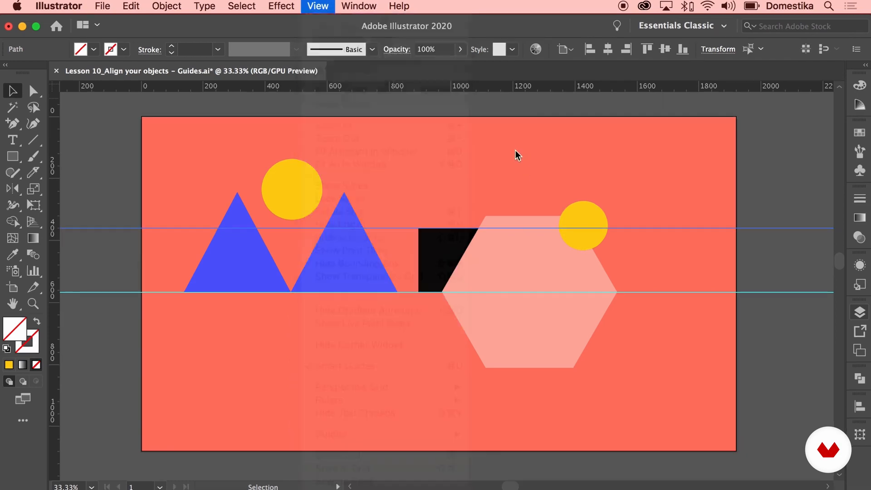
pyautogui.click(454, 165)
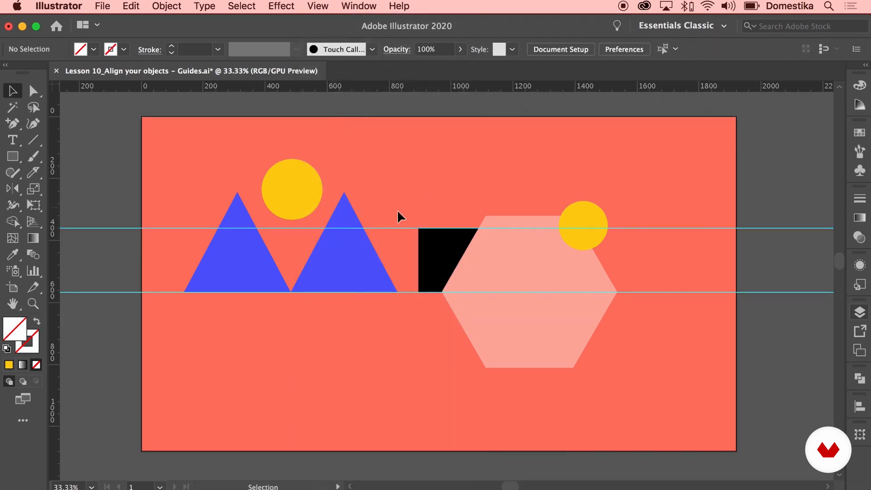
# Move the upper horizontal guide to the peaks of the blue triangles and delete it.
pyautogui.moveTo(395, 227); pyautogui.dragTo(344, 191)
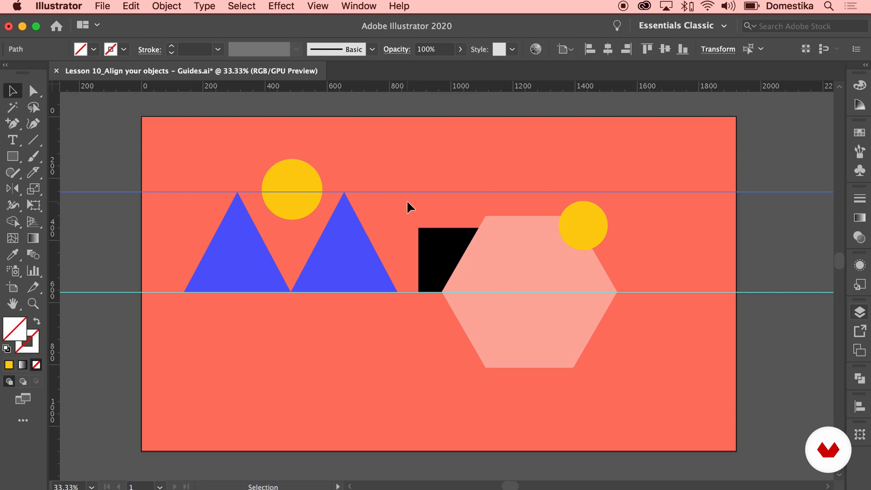
pyautogui.press('Delete')
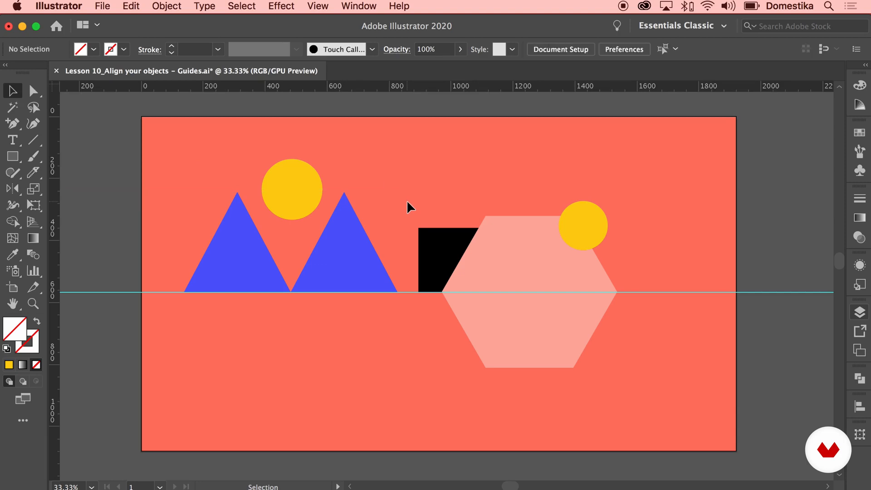
# Add a vertical ruler guide along the black square's left edge.
pyautogui.scroll(1, 57, 185)
pyautogui.moveTo(57, 187); pyautogui.dragTo(57, 187)
pyautogui.moveTo(404, 228); pyautogui.dragTo(421, 231)
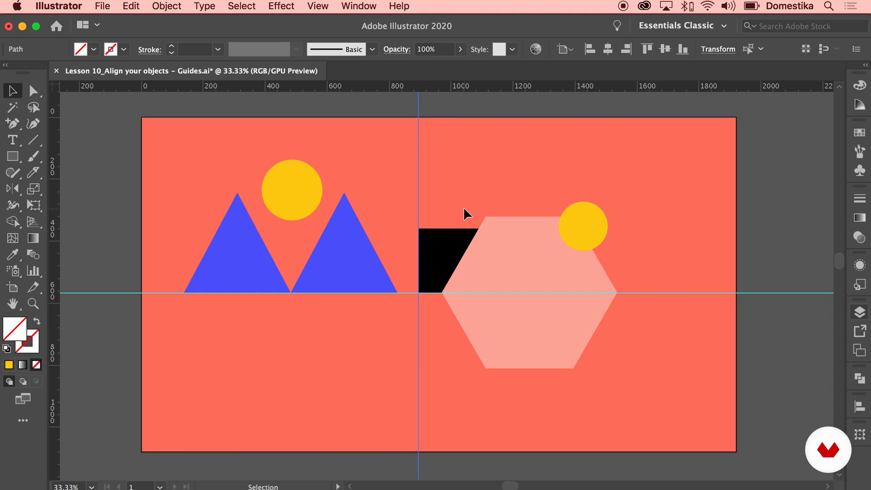
# Align the large yellow circle's left edge and the left blue triangle's peak to the vertical guide, above and below the square.
pyautogui.moveTo(305, 189); pyautogui.dragTo(461, 170)
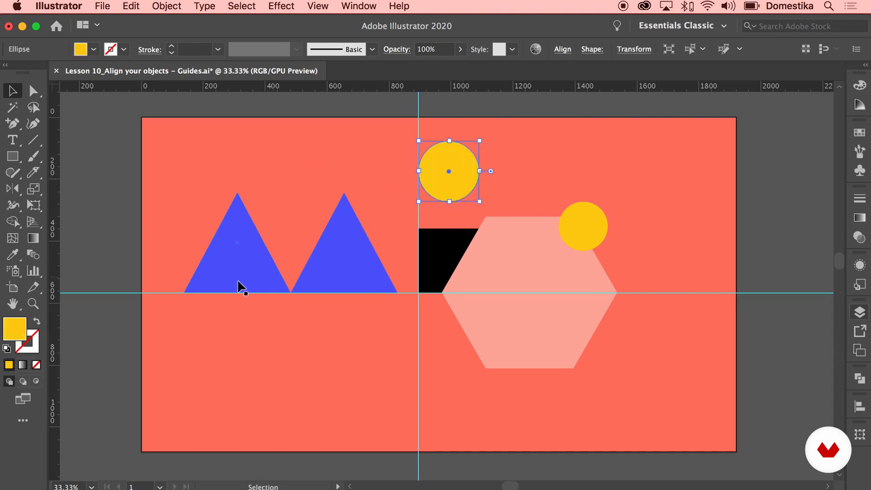
pyautogui.moveTo(225, 285); pyautogui.dragTo(406, 390)
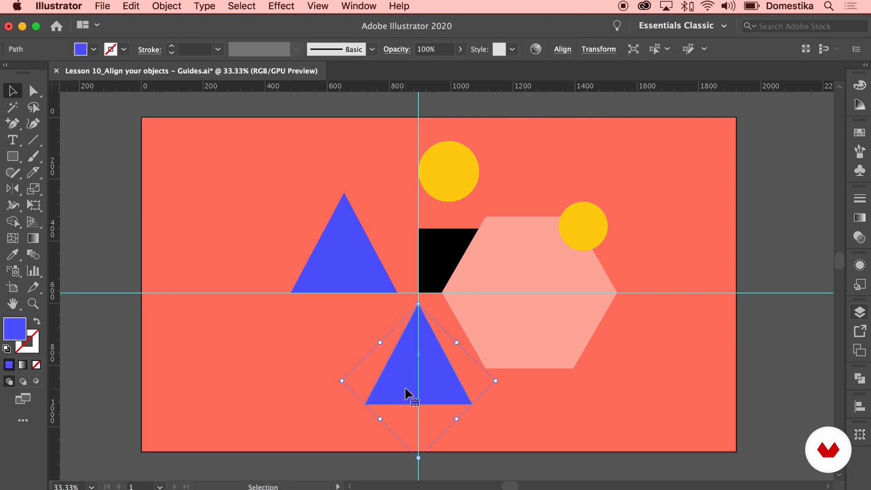
# Move the pink hexagon horizontally to the left, over the remaining upper blue triangle, and deselect it.
pyautogui.click(343, 259)
pyautogui.moveTo(521, 252); pyautogui.dragTo(258, 252)
pyautogui.click(287, 165)
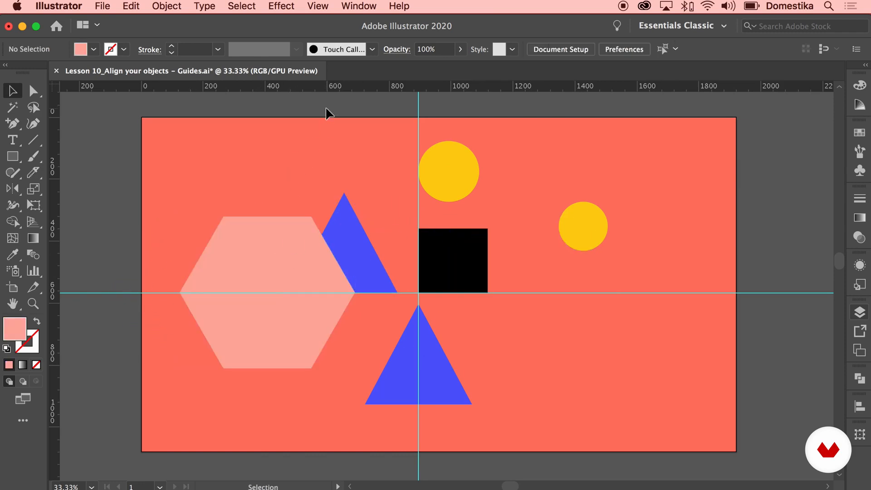
# Add a horizontal guide through the large yellow circle's centre and move the small yellow circle onto the lower horizontal guide.
pyautogui.moveTo(318, 89); pyautogui.dragTo(448, 170)
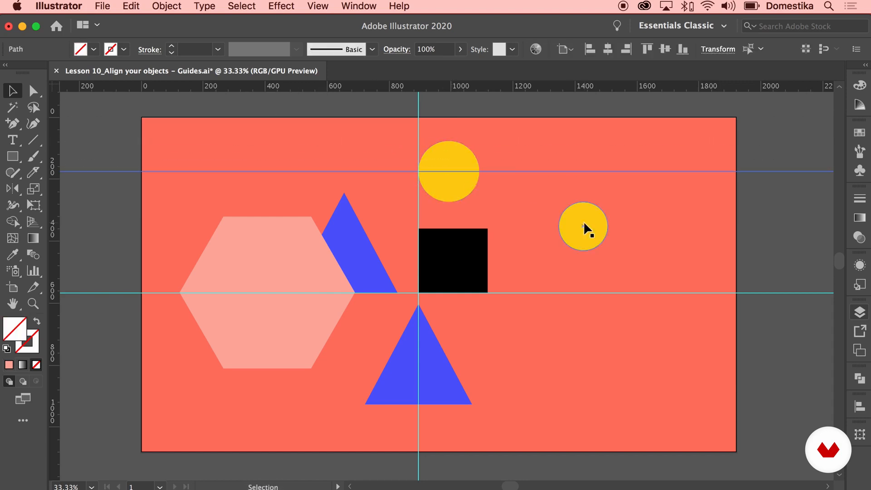
pyautogui.moveTo(583, 230); pyautogui.dragTo(548, 298)
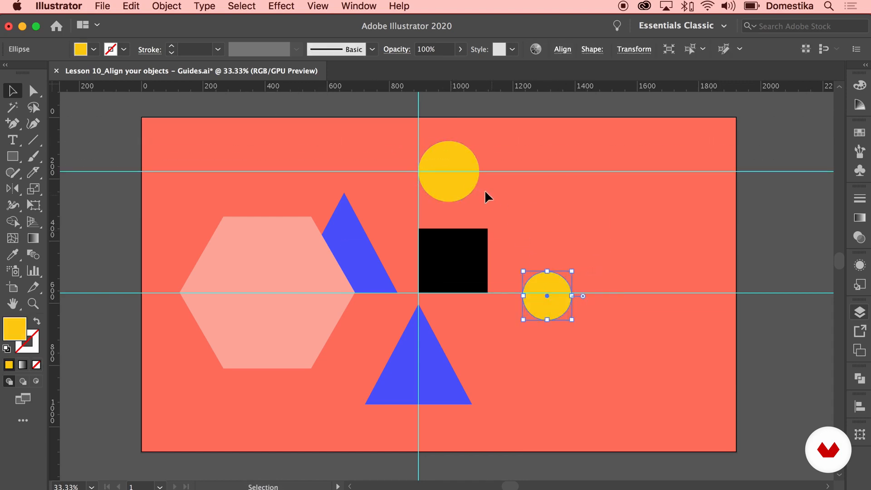
# Centre the large yellow circle on the intersection of the vertical and upper horizontal guides, and select the upper guide.
pyautogui.moveTo(461, 186); pyautogui.dragTo(431, 188)
pyautogui.click(512, 171)
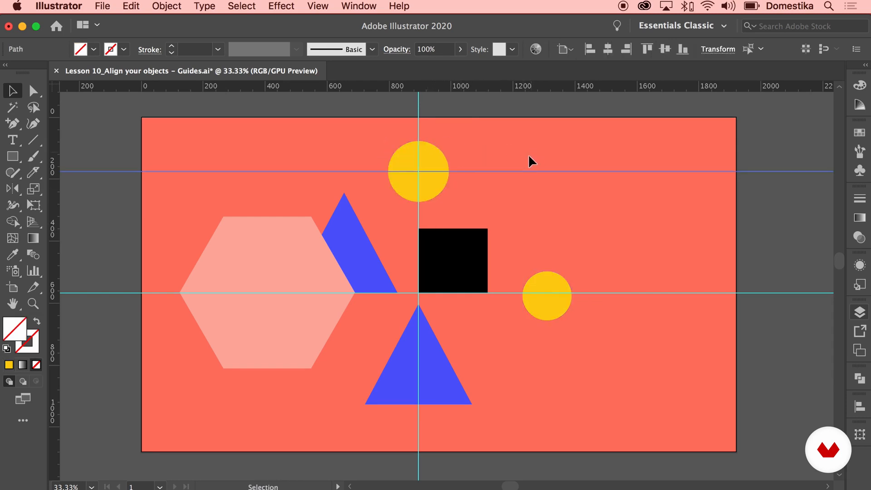
# Move the hexagon, triangles, square and small circle up and to the right together with the unlocked guides, undo the move, and deselect.
pyautogui.click(472, 145)
pyautogui.moveTo(270, 202); pyautogui.dragTo(531, 339)
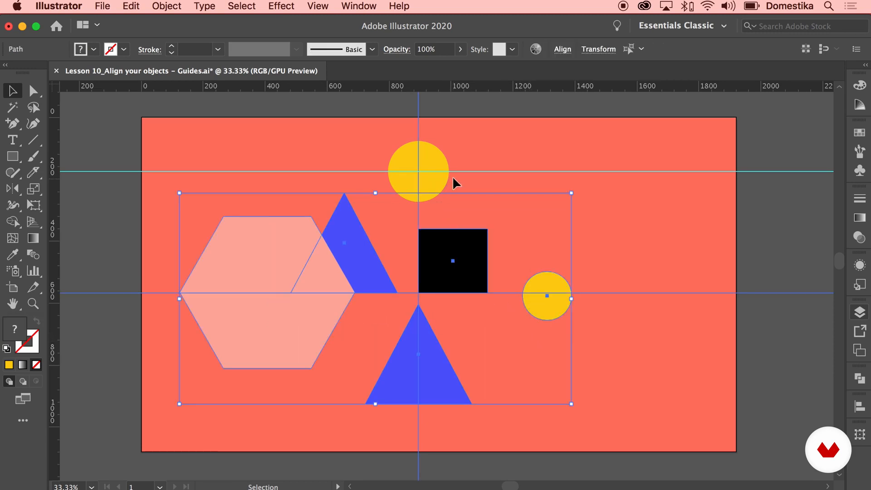
pyautogui.keyDown('shift'); pyautogui.click(418, 137); pyautogui.keyUp('shift')
pyautogui.moveTo(467, 289); pyautogui.dragTo(525, 262)
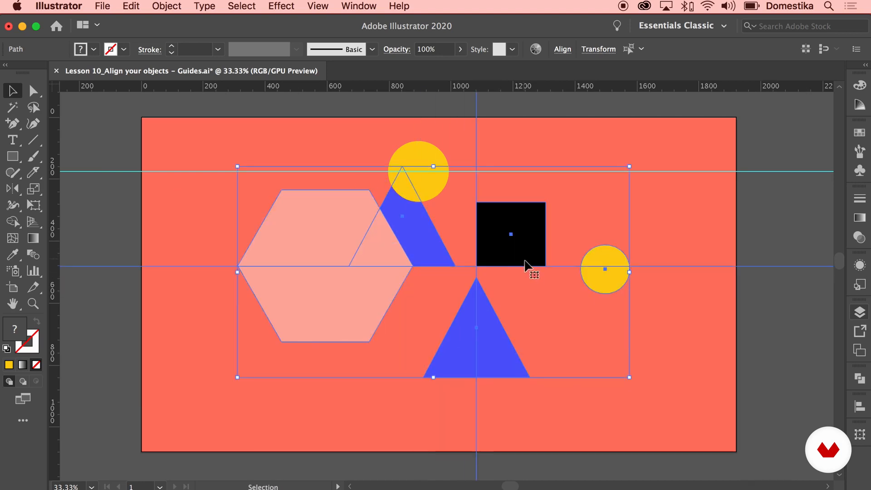
pyautogui.keyDown('shift'); pyautogui.click(478, 280); pyautogui.keyUp('shift')
pyautogui.press('super+z')
pyautogui.hscroll(1, 539, 314)
pyautogui.press('super+z')
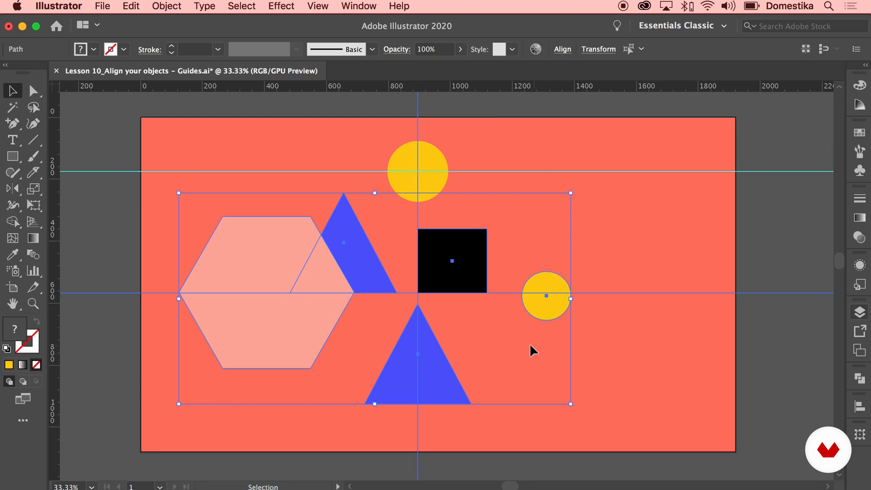
pyautogui.click(528, 343)
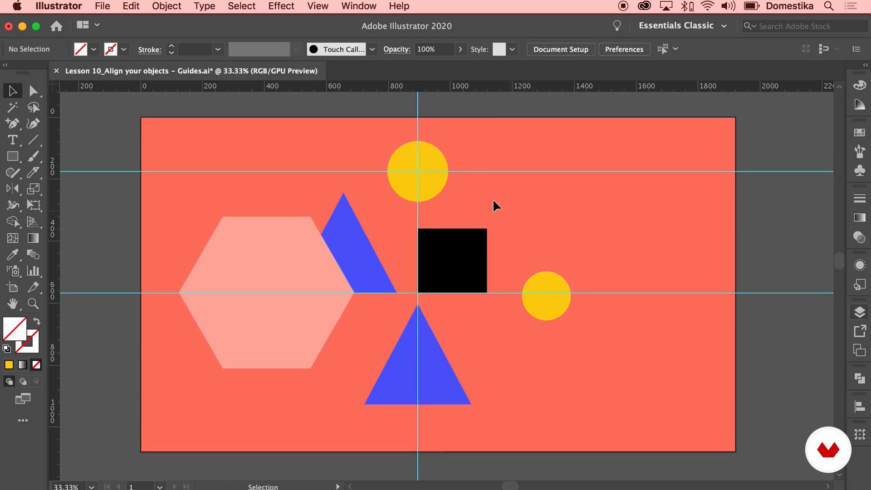
# Lock the ruler guides.
pyautogui.click(318, 6)
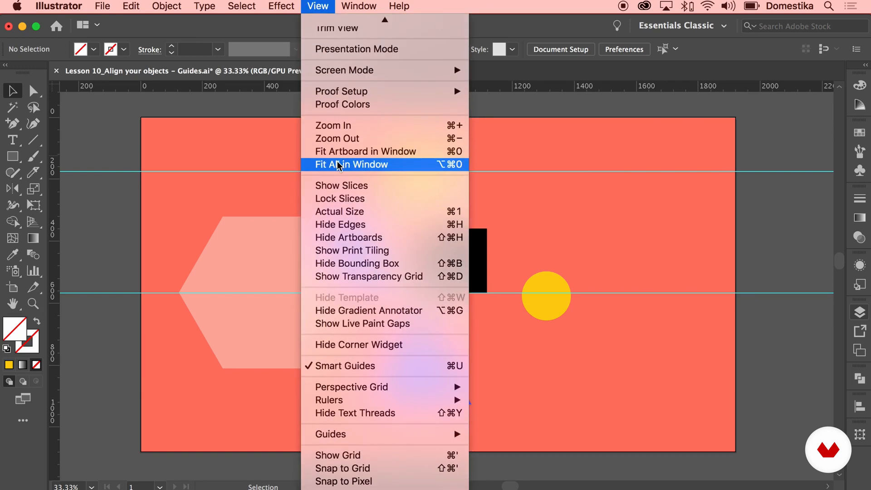
pyautogui.moveTo(370, 435)
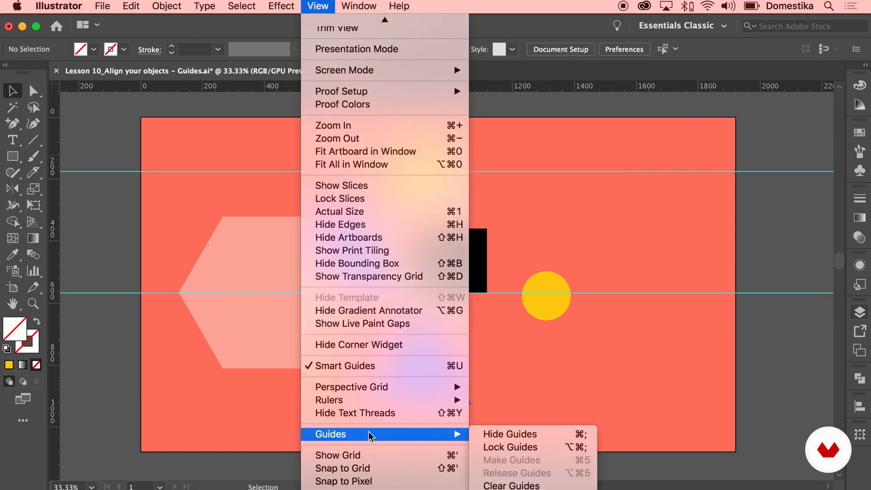
pyautogui.click(544, 445)
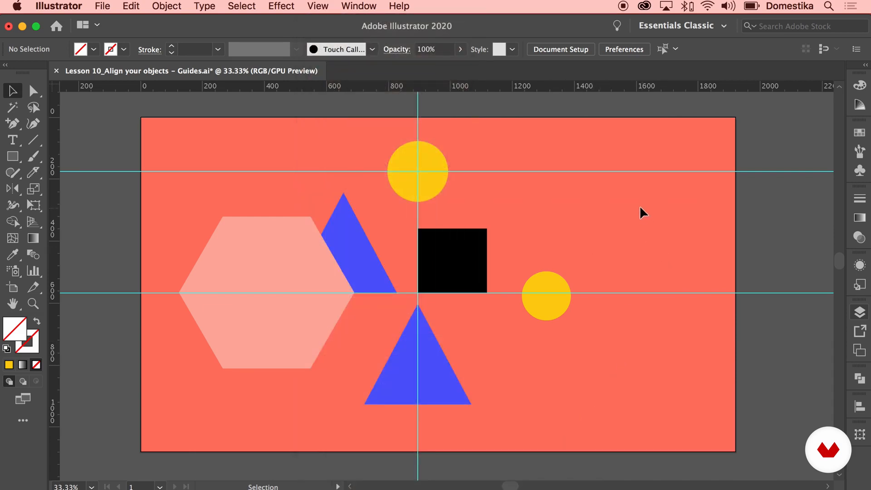
# Move the hexagon, triangles, square and small circle horizontally right until the upper triangle's peak meets the vertical guide, and deselect them.
pyautogui.moveTo(597, 201); pyautogui.dragTo(282, 361)
pyautogui.moveTo(358, 264); pyautogui.dragTo(431, 266)
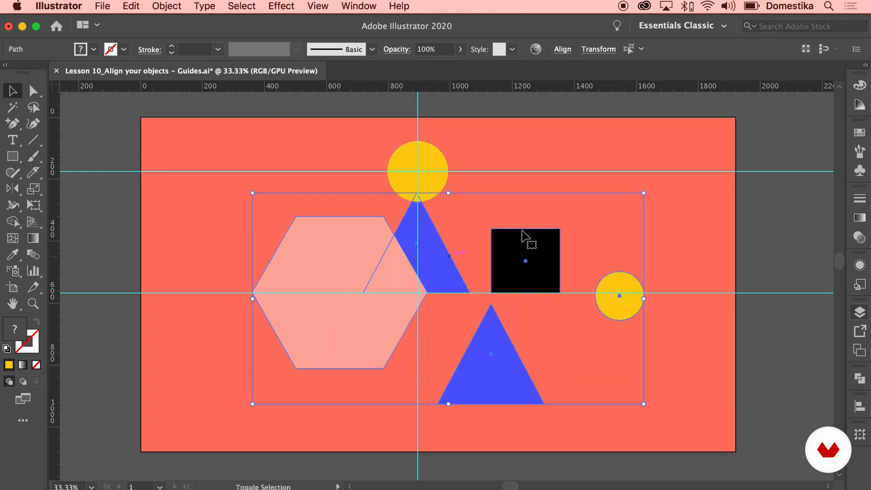
pyautogui.click(599, 178)
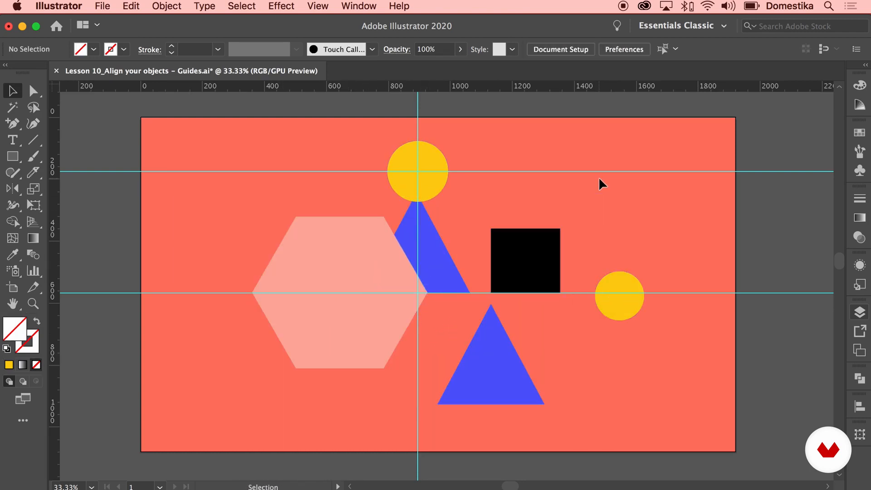
# Centre the lower blue triangle on the vertical guide and the small yellow circle on the lower horizontal guide beside the square.
pyautogui.moveTo(487, 378); pyautogui.dragTo(415, 362)
pyautogui.click(525, 346)
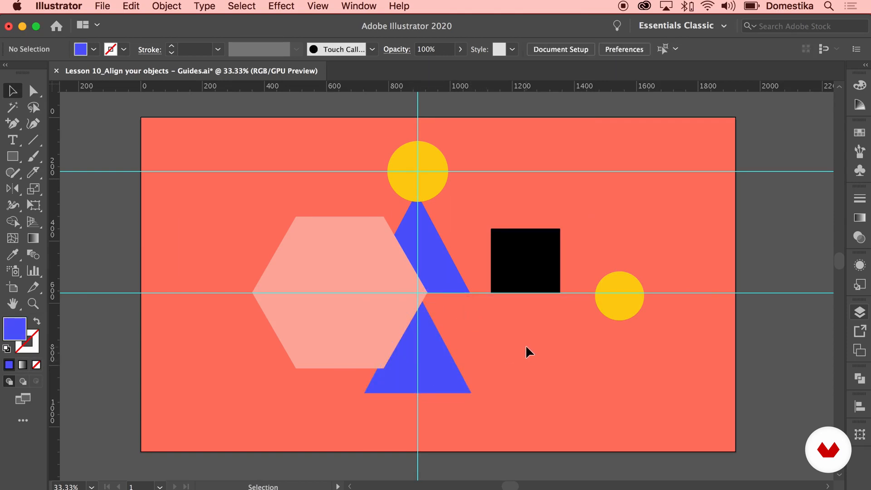
pyautogui.moveTo(624, 304); pyautogui.dragTo(482, 300)
pyautogui.click(517, 336)
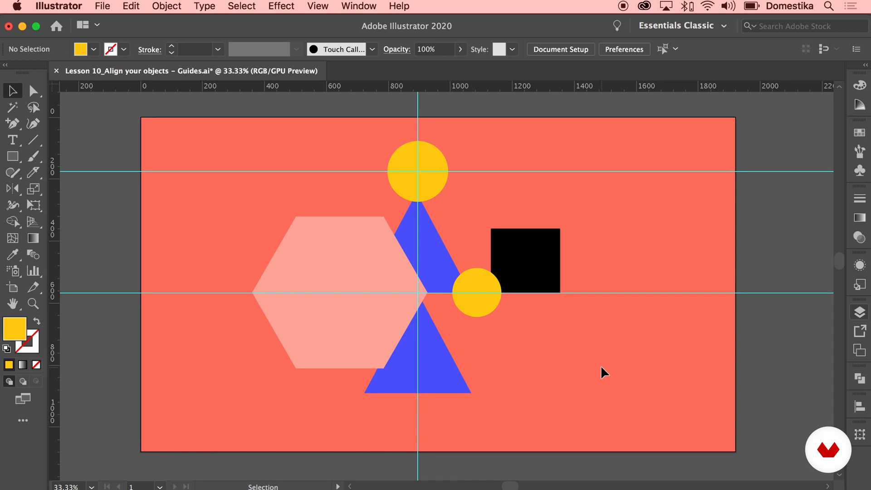
# Move the lower blue triangle up along the vertical guide until its base aligns with the hexagon's bottom edge, and deselect it.
pyautogui.moveTo(414, 375); pyautogui.dragTo(429, 345)
pyautogui.click(485, 362)
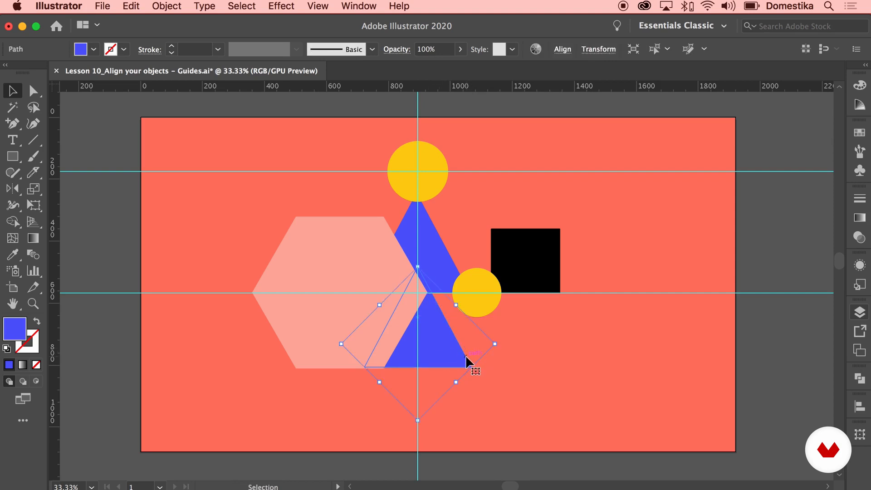
pyautogui.click(507, 374)
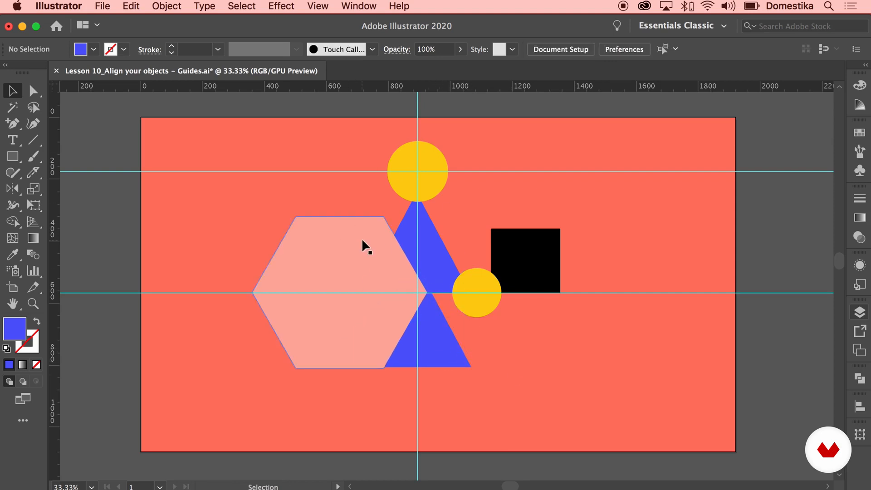
# Hide the ruler guides.
pyautogui.click(318, 6)
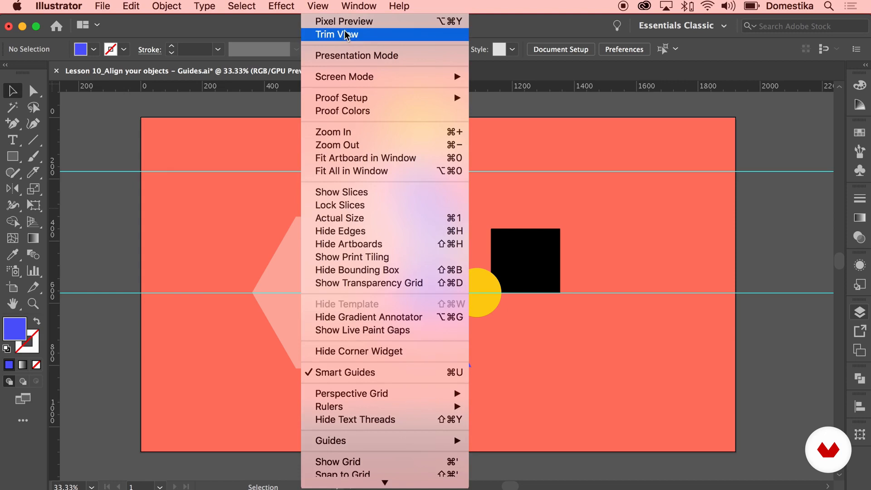
pyautogui.scroll(-2, 372, 136)
pyautogui.moveTo(414, 387)
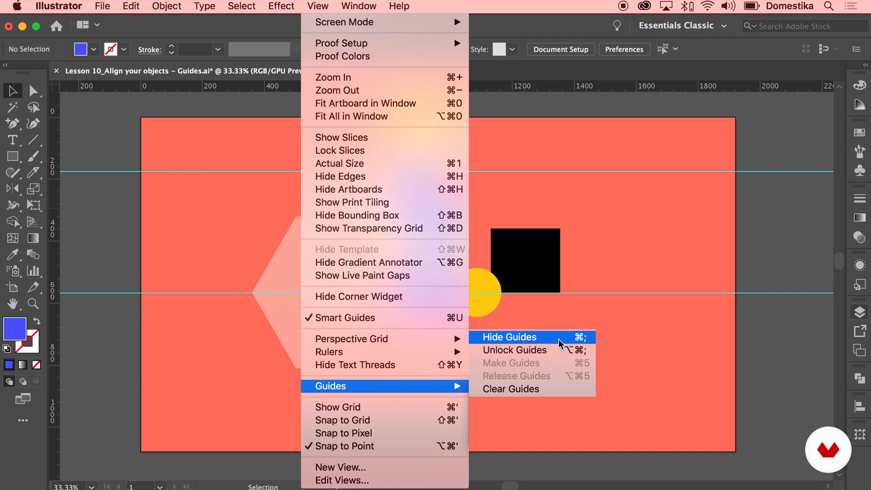
pyautogui.click(540, 338)
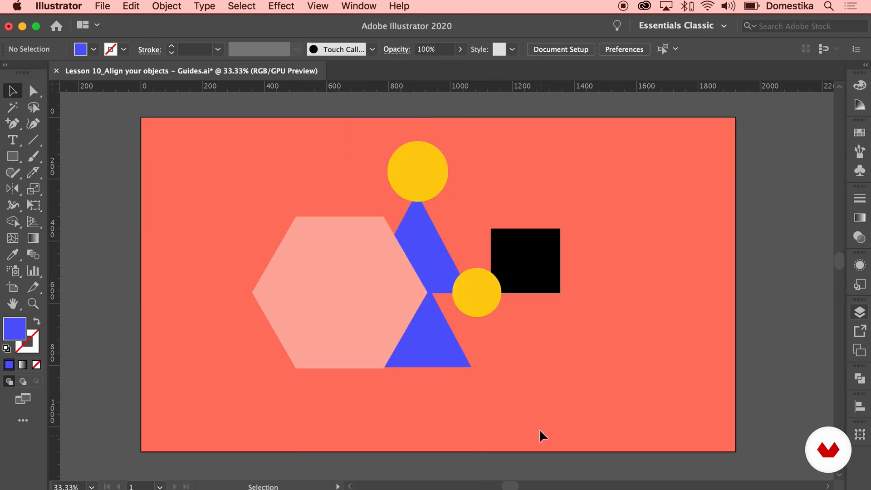
# Move the black square horizontally to the right and the small yellow circle up between the upper triangle and the square.
pyautogui.moveTo(544, 248); pyautogui.dragTo(579, 245)
pyautogui.moveTo(477, 284); pyautogui.dragTo(511, 223)
pyautogui.click(583, 173)
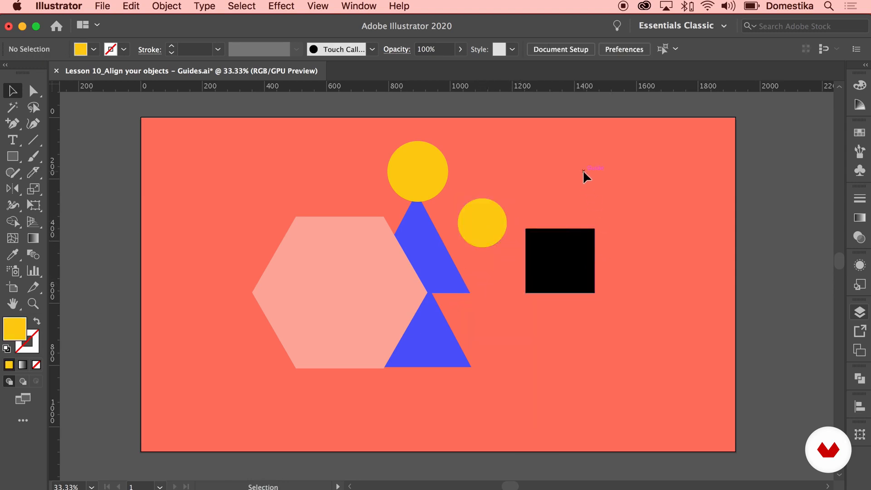
# Show the hidden ruler guides again.
pyautogui.click(318, 6)
pyautogui.scroll(-2, 347, 159)
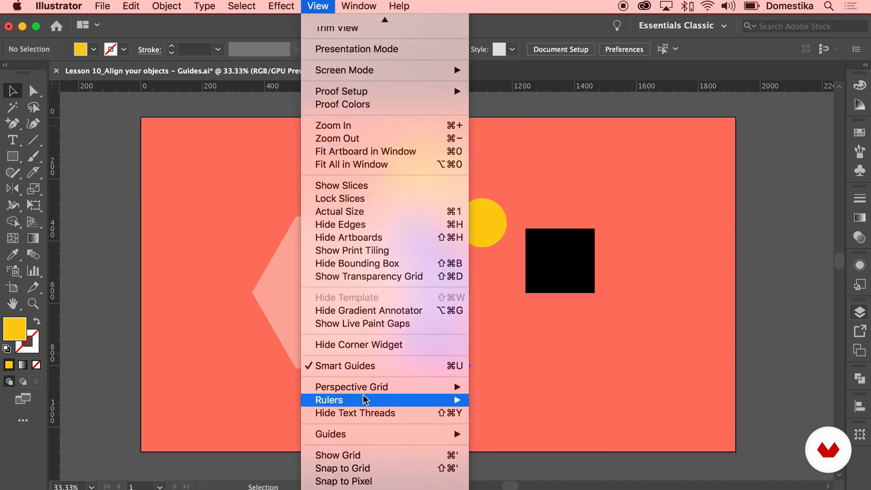
pyautogui.moveTo(392, 437)
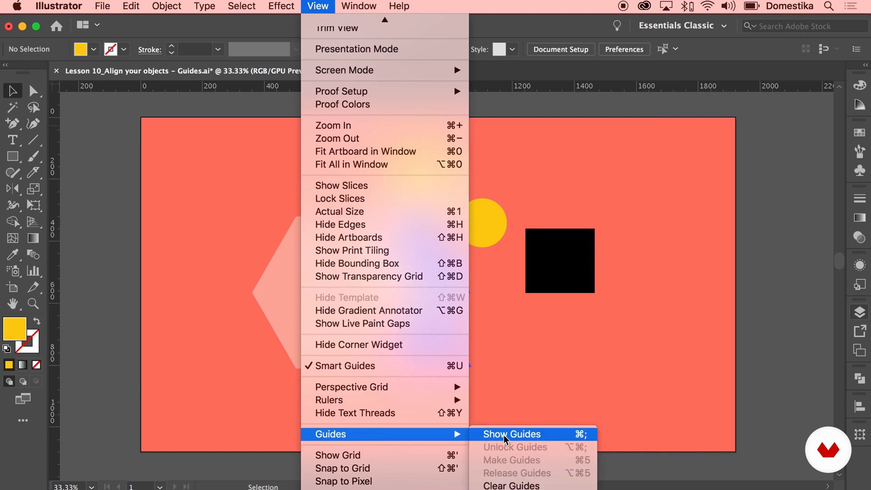
pyautogui.click(527, 436)
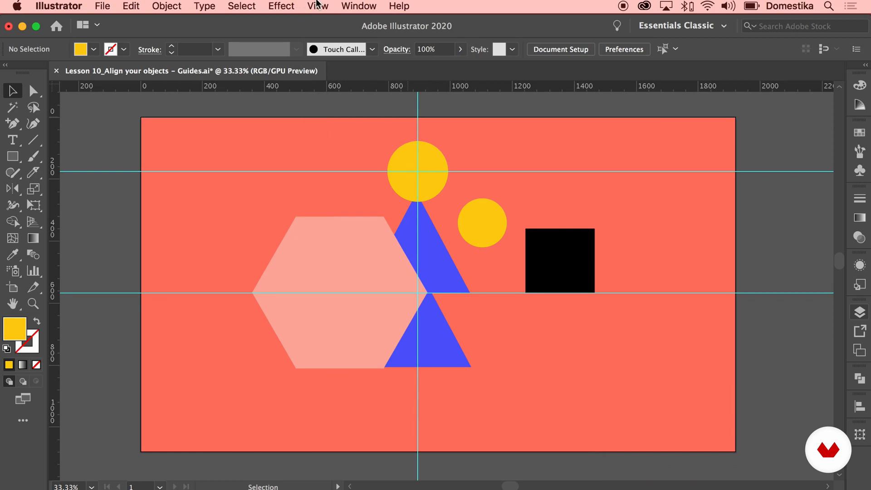
# Clear all ruler guides, undo the clearing, and deselect everything.
pyautogui.click(318, 6)
pyautogui.moveTo(380, 431)
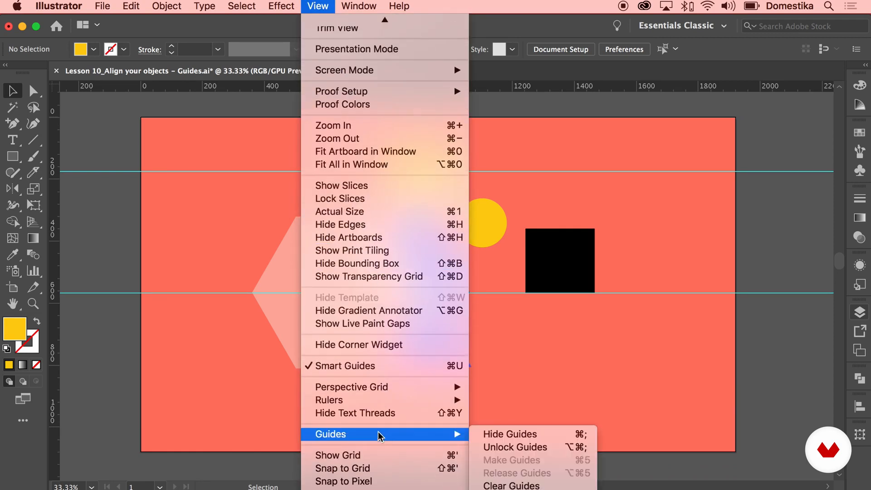
pyautogui.click(525, 486)
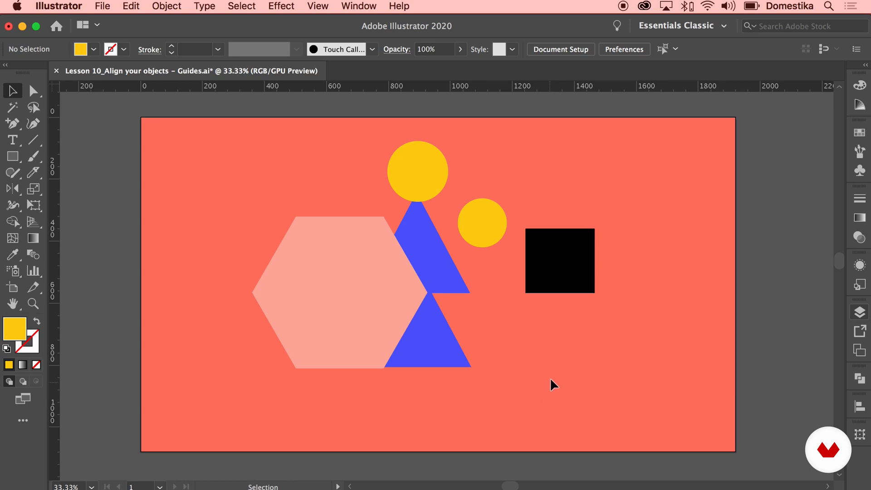
pyautogui.press('super+z')
pyautogui.click(556, 339)
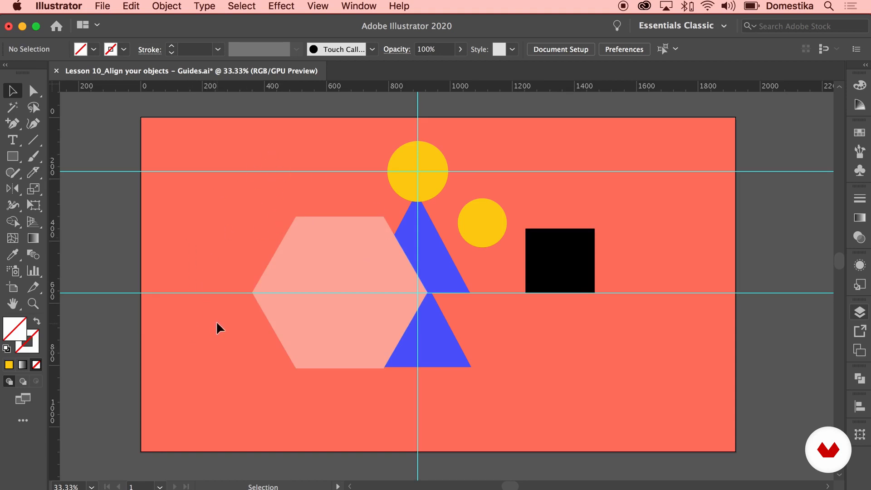
# Unlock the ruler guides and select the lower horizontal guide.
pyautogui.click(317, 6)
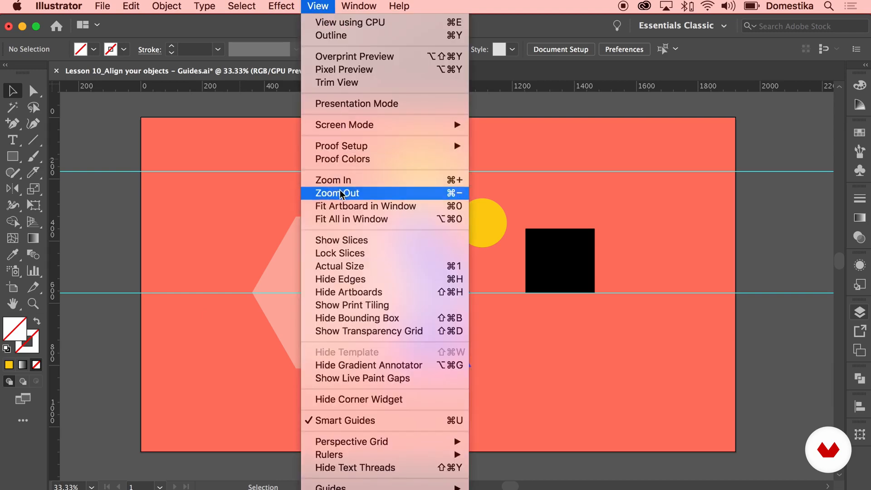
pyautogui.scroll(-2, 398, 375)
pyautogui.moveTo(391, 433)
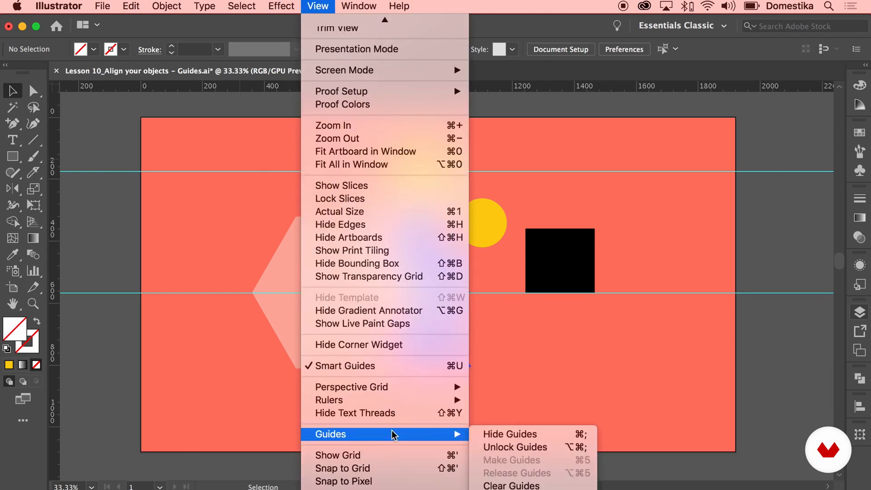
pyautogui.click(527, 447)
pyautogui.click(200, 292)
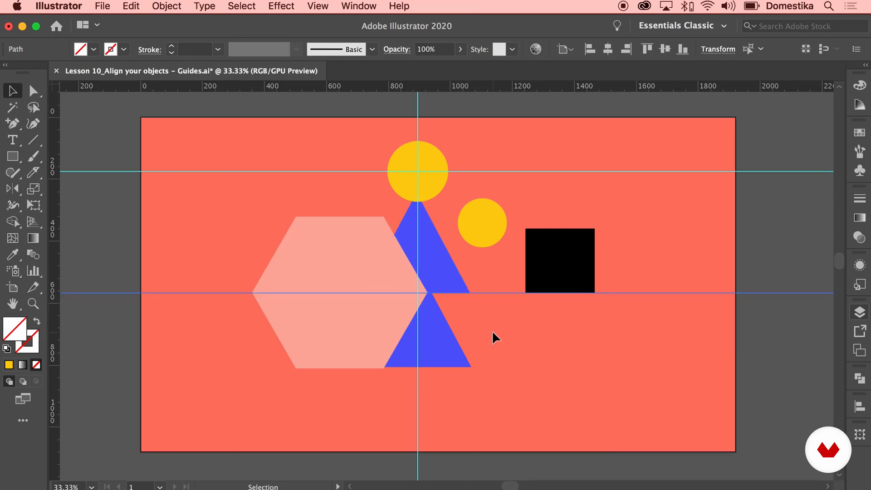
# Open the Guides & Grid preferences.
pyautogui.click(64, 7)
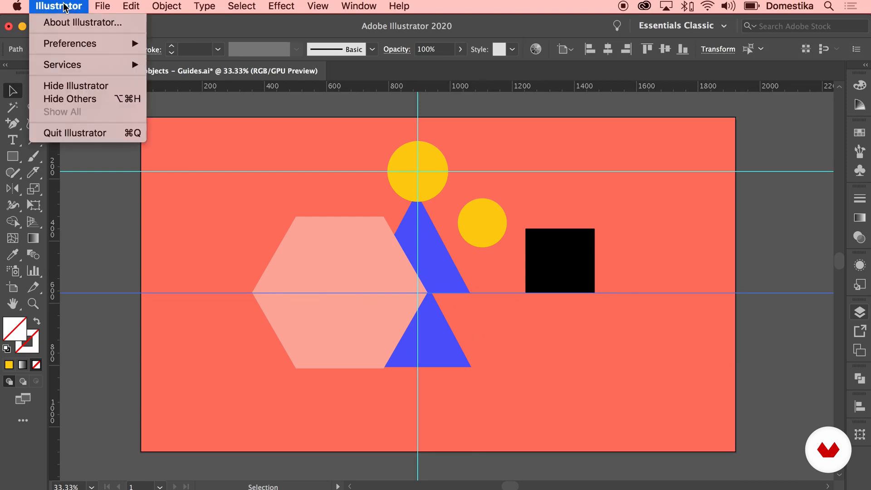
pyautogui.moveTo(60, 45)
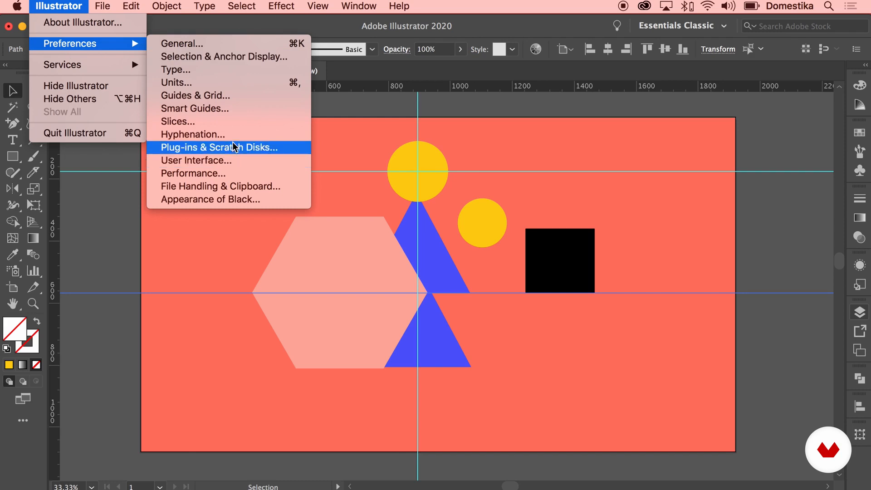
pyautogui.click(223, 95)
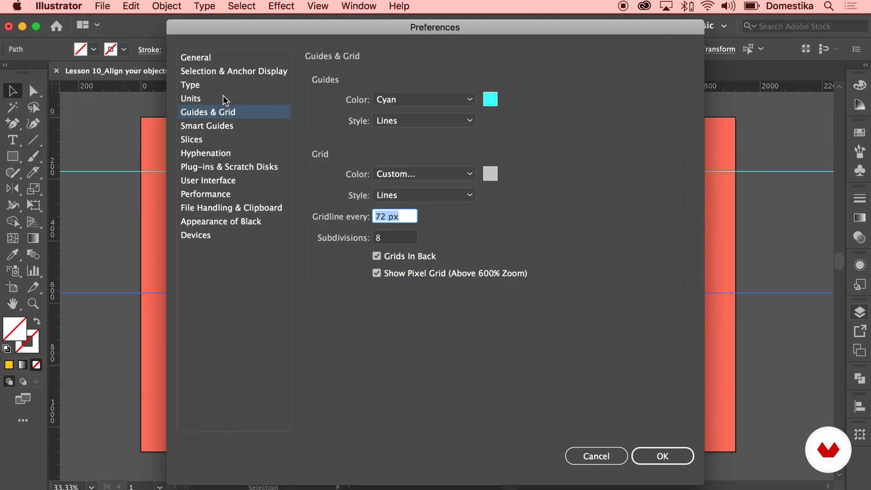
pyautogui.click(98, 6)
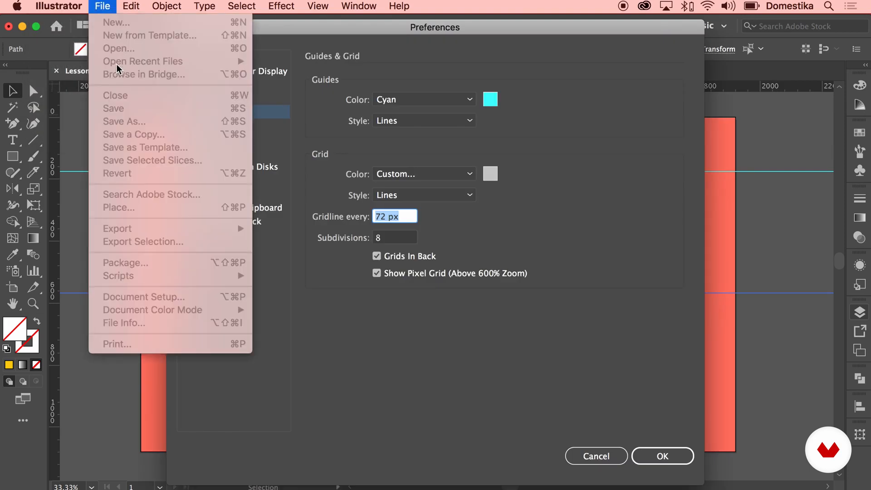
pyautogui.moveTo(126, 7)
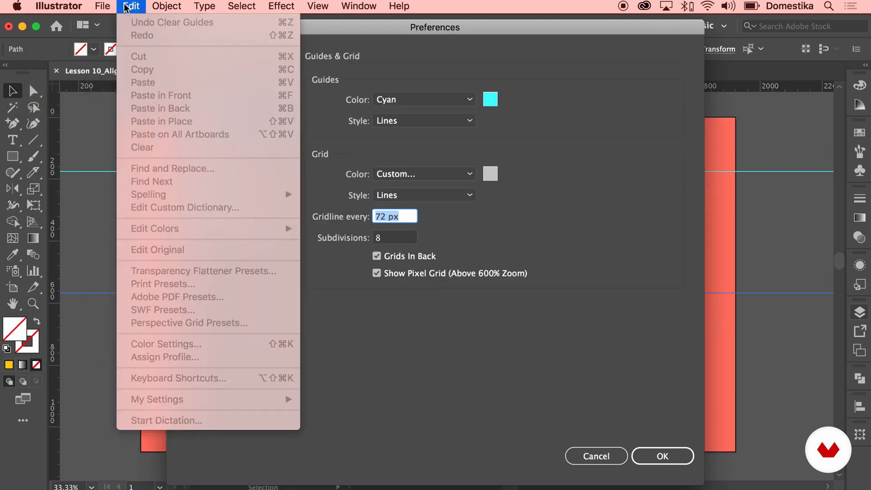
pyautogui.click(416, 359)
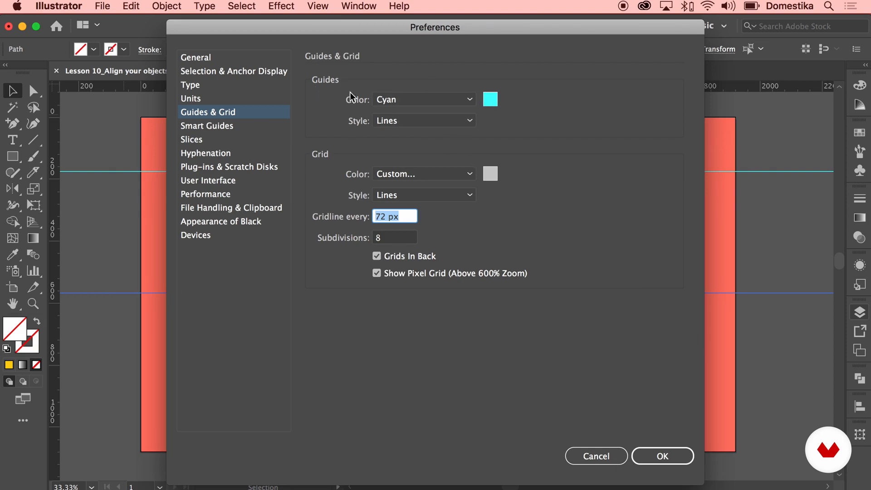
# Set the guides' color to Green, keep their Lines style, and apply the preferences.
pyautogui.click(470, 99)
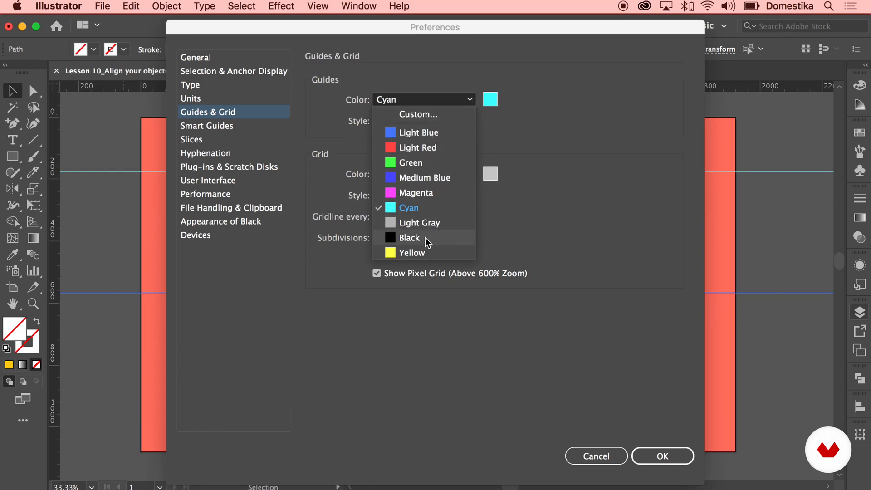
pyautogui.click(422, 163)
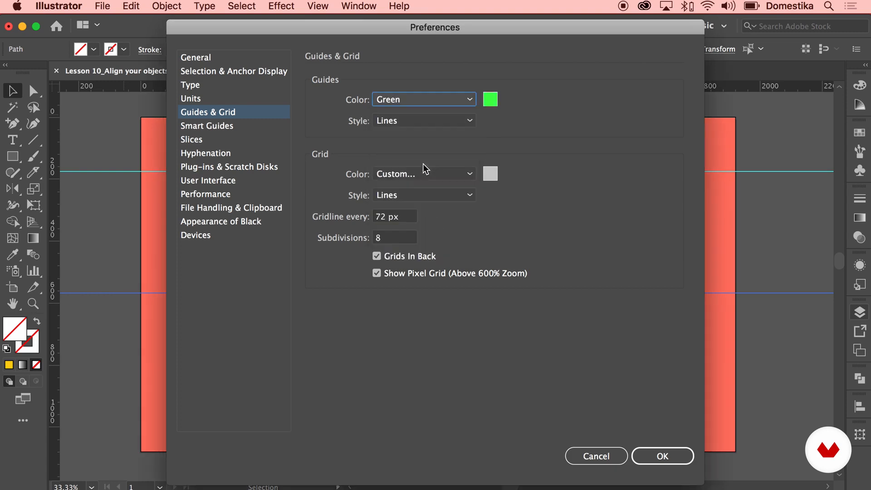
pyautogui.click(404, 120)
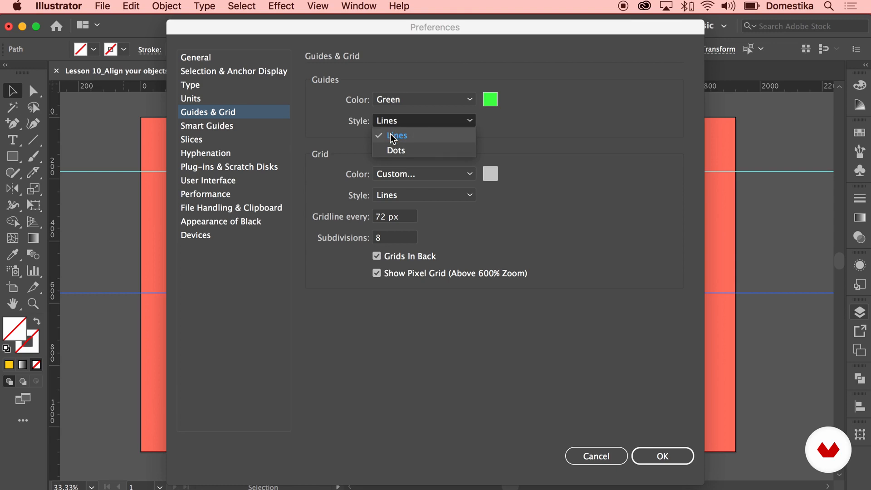
pyautogui.click(529, 152)
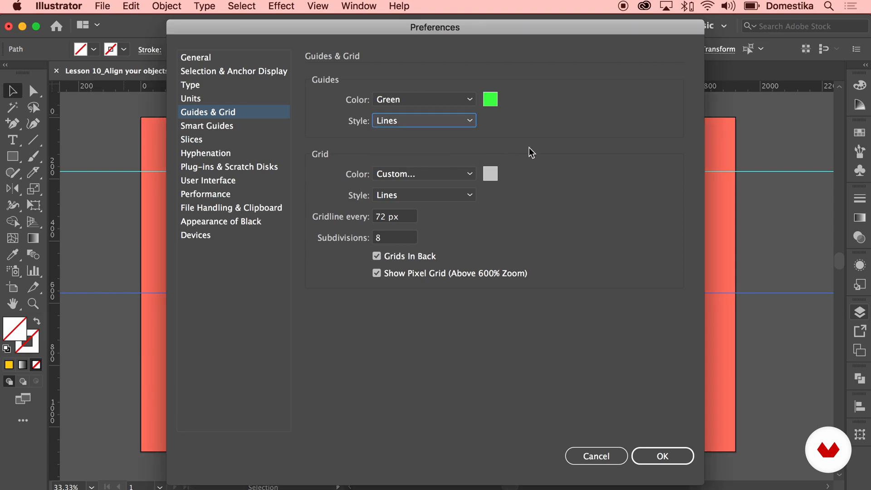
pyautogui.click(653, 454)
pyautogui.click(655, 243)
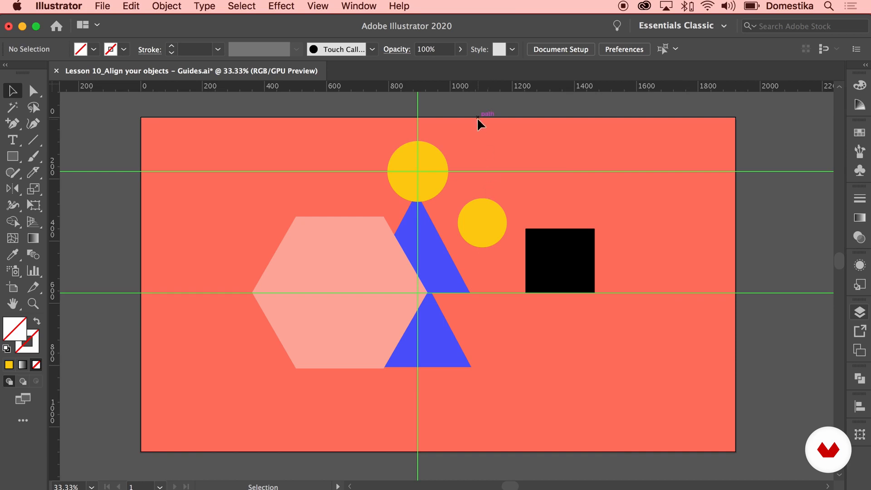
# Delete the vertical ruler guide and the two horizontal ruler guides.
pyautogui.click(418, 121)
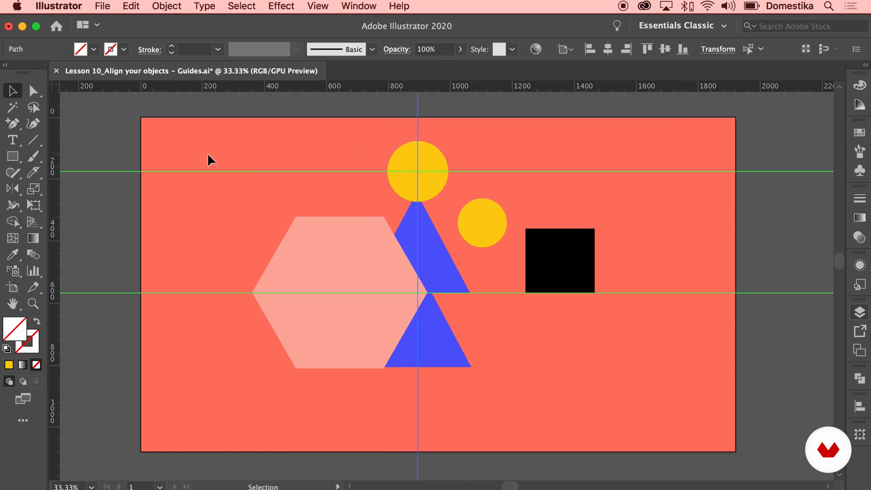
pyautogui.press('Delete')
pyautogui.press('super+semicolon')
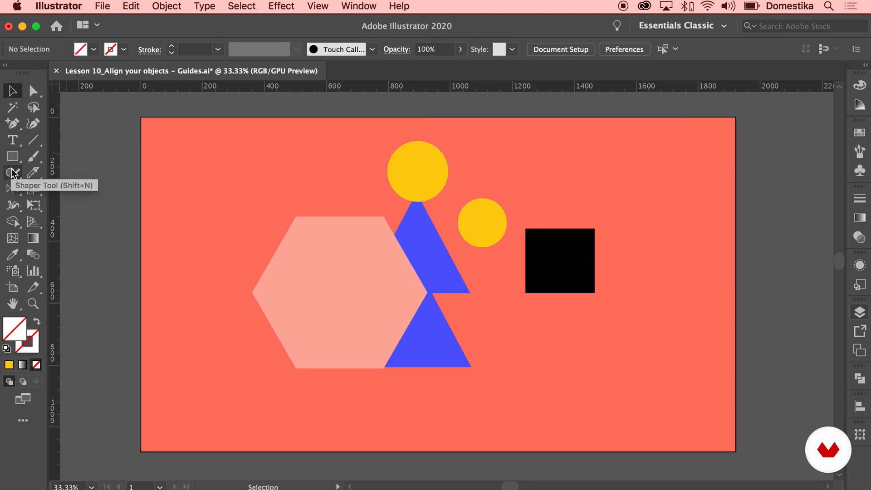
# Draw a rectangular grid of six columns and six rows across the shapes with the Rectangular Grid tool.
pyautogui.click(32, 140)
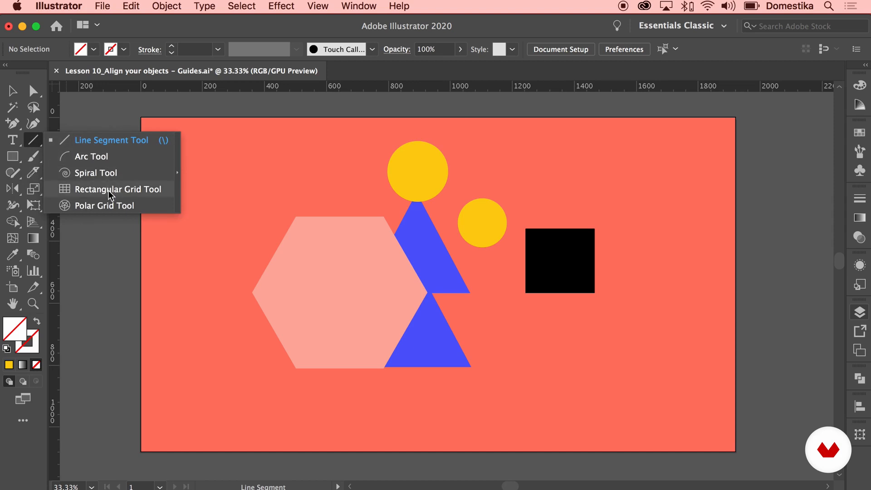
pyautogui.click(143, 190)
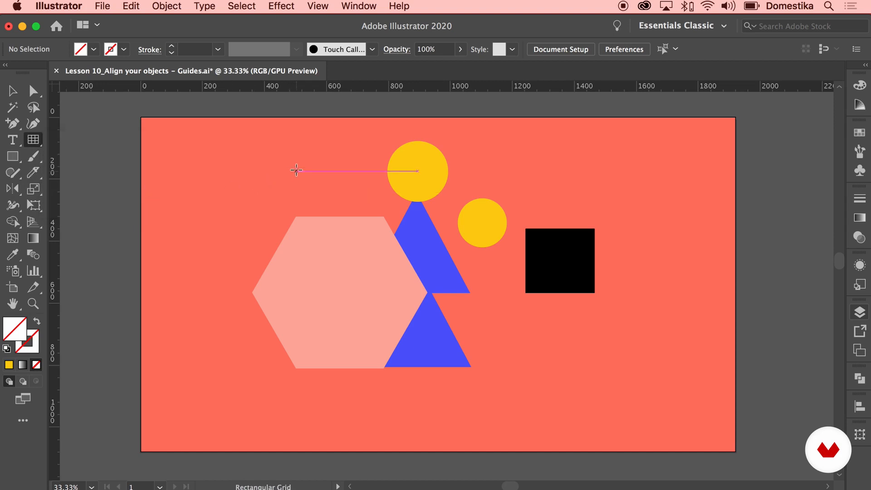
pyautogui.moveTo(273, 152); pyautogui.dragTo(600, 410)
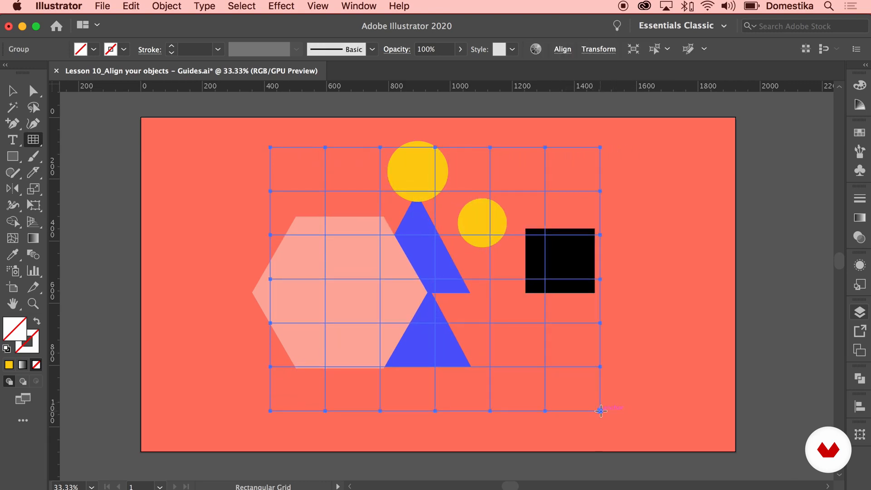
# Give the grid a 1 pt black stroke (000000) with no fill and deselect it.
pyautogui.click(14, 92)
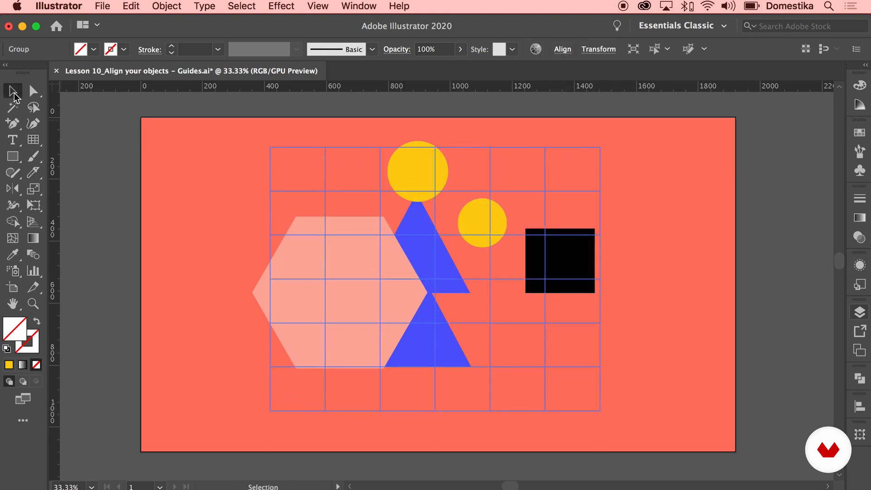
pyautogui.click(35, 345)
pyautogui.click(692, 172)
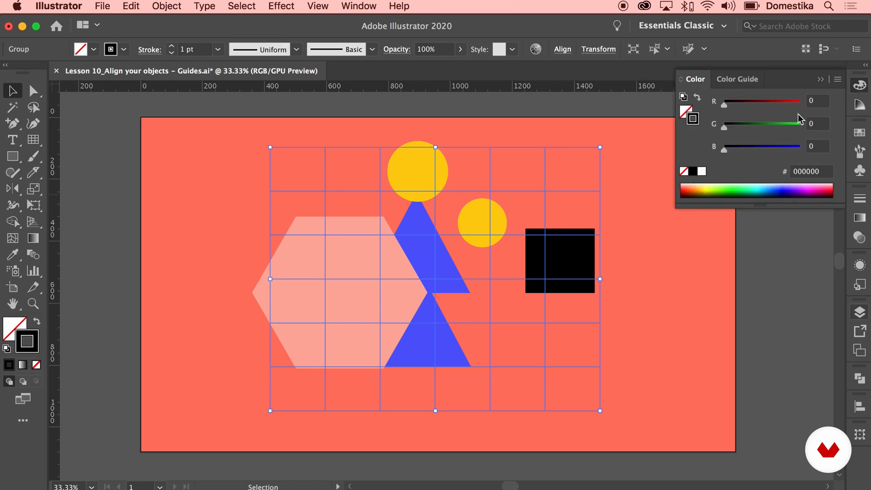
pyautogui.click(821, 82)
pyautogui.click(638, 189)
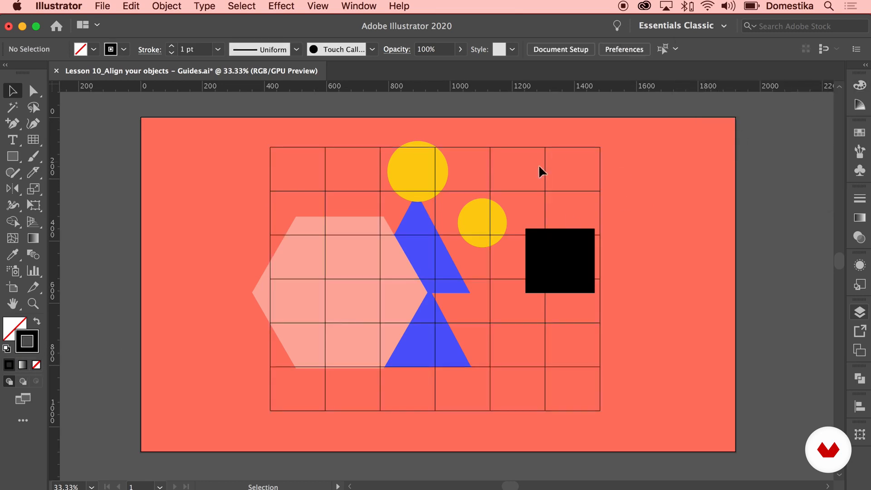
# Convert the black grid into guides, try moving it, and undo the move.
pyautogui.click(540, 185)
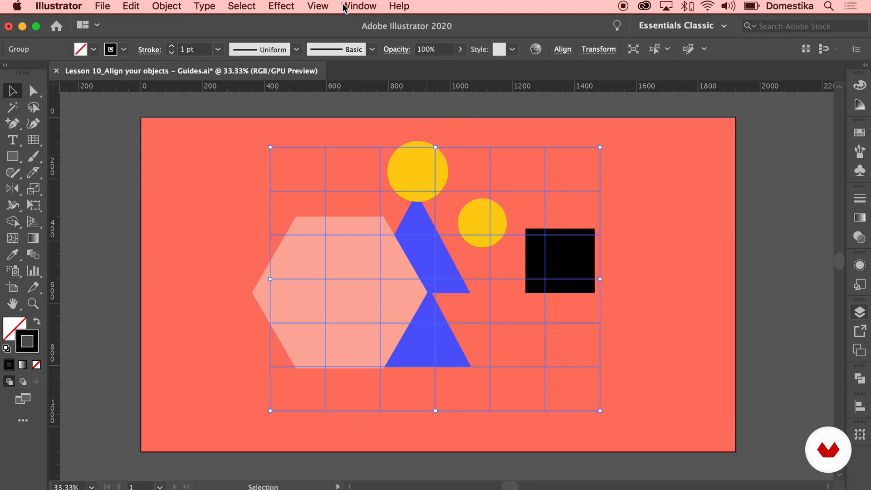
pyautogui.click(323, 6)
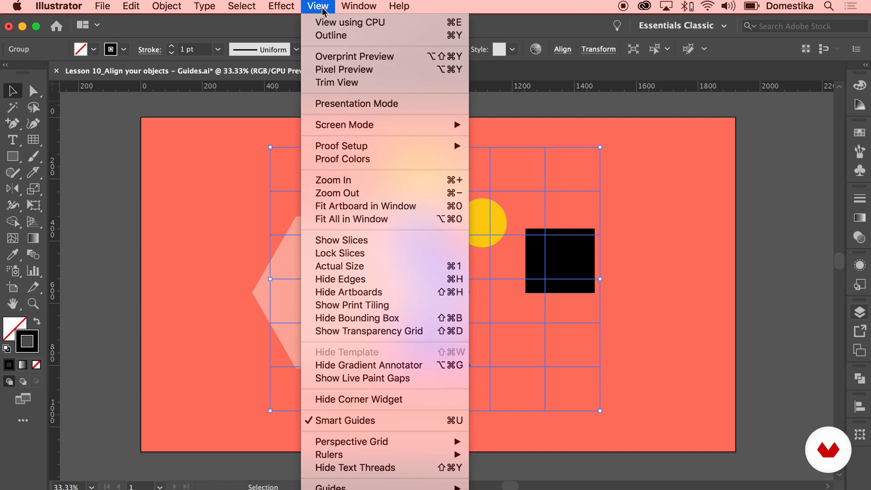
pyautogui.moveTo(385, 436)
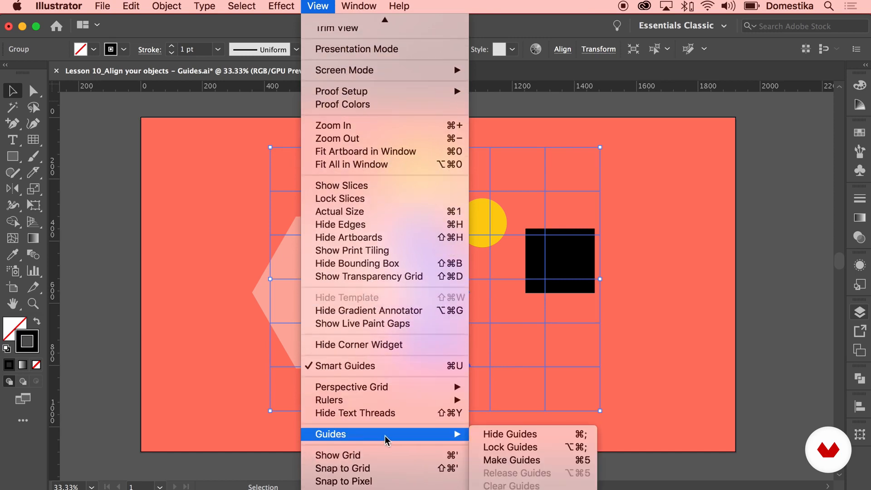
pyautogui.click(554, 461)
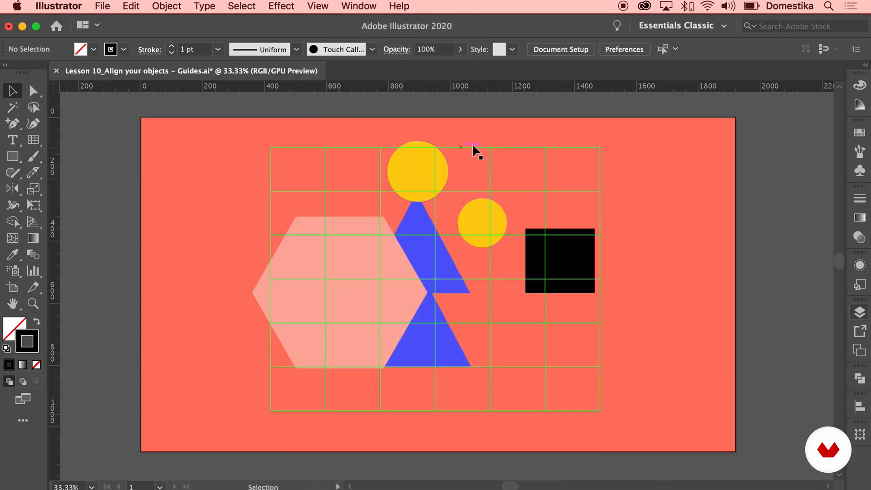
pyautogui.moveTo(490, 148); pyautogui.dragTo(536, 162)
pyautogui.press('super+z')
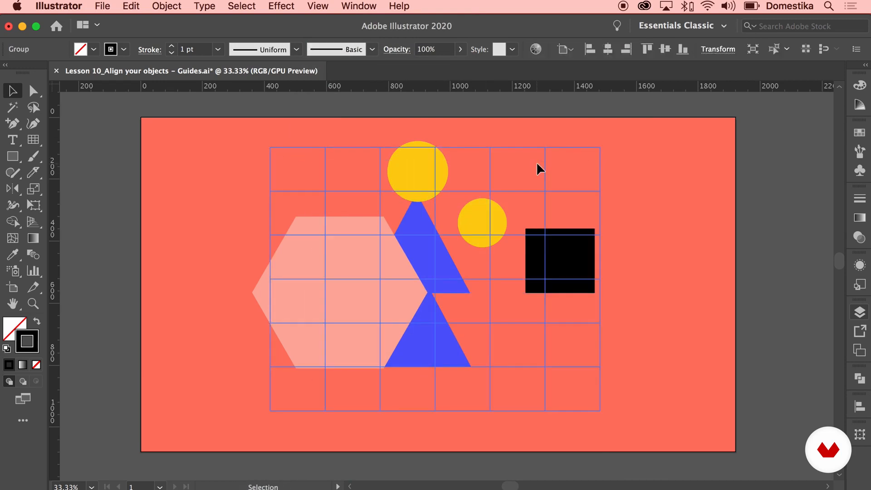
# Lock the guides made from the grid.
pyautogui.click(314, 6)
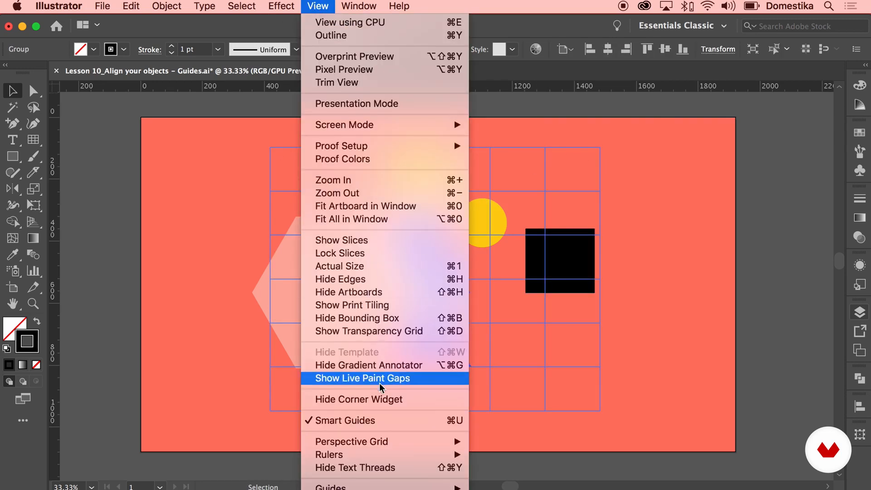
pyautogui.scroll(-2, 380, 377)
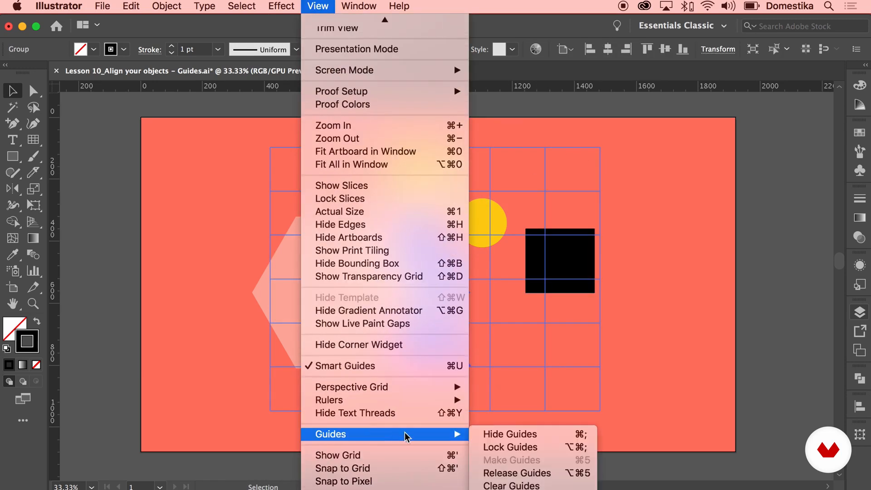
pyautogui.click(523, 444)
# Move and scale the black square and the pink hexagon to fit single cells in the guide grid's last column.
pyautogui.click(583, 255)
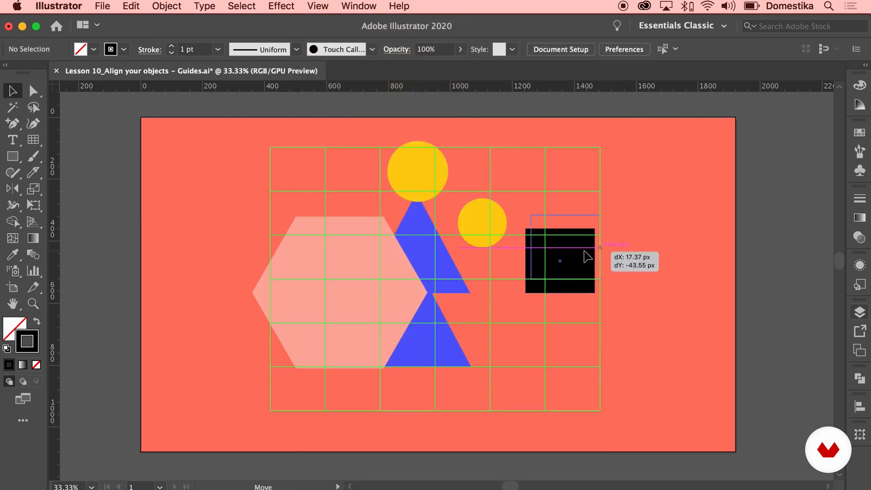
pyautogui.press('super+equal')
pyautogui.moveTo(390, 234); pyautogui.dragTo(420, 263)
pyautogui.moveTo(445, 290); pyautogui.dragTo(438, 290)
pyautogui.press('space')
pyautogui.moveTo(364, 245); pyautogui.dragTo(515, 181)
pyautogui.moveTo(534, 214); pyautogui.dragTo(506, 189)
pyautogui.moveTo(375, 263); pyautogui.dragTo(482, 241)
pyautogui.moveTo(453, 122); pyautogui.dragTo(452, 249)
pyautogui.moveTo(472, 315); pyautogui.dragTo(433, 271)
pyautogui.moveTo(260, 266); pyautogui.dragTo(532, 181)
# Move and scale the blue triangles and yellow circles so each fits within its own cell of the guide grid.
pyautogui.scroll(3, 528, 218)
pyautogui.moveTo(525, 252); pyautogui.dragTo(546, 230)
pyautogui.moveTo(374, 374); pyautogui.dragTo(562, 227)
pyautogui.moveTo(577, 190); pyautogui.dragTo(540, 188)
pyautogui.moveTo(368, 181); pyautogui.dragTo(406, 190)
pyautogui.moveTo(451, 235); pyautogui.dragTo(412, 191)
pyautogui.moveTo(409, 277); pyautogui.dragTo(409, 187)
pyautogui.click(355, 293)
pyautogui.press('Delete')
pyautogui.moveTo(406, 233); pyautogui.dragTo(547, 241)
pyautogui.click(608, 261)
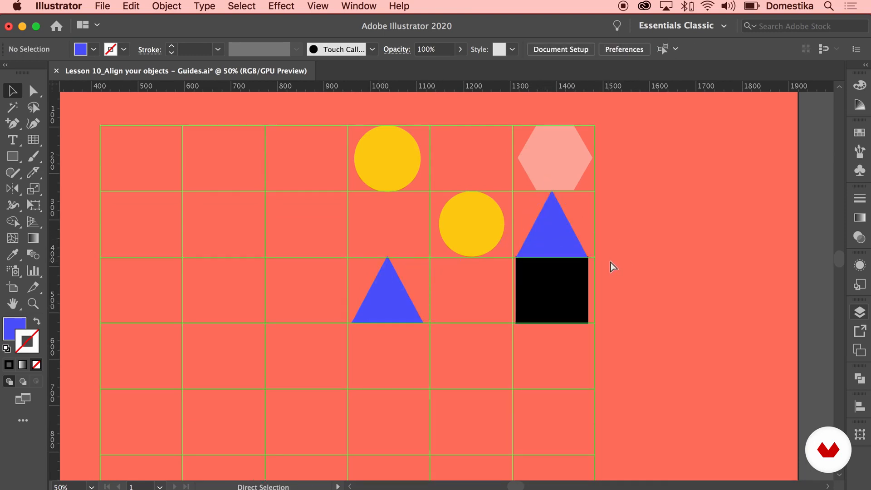
# Hide the guide grid to check the arranged shapes, and show it again.
pyautogui.press('super+minus')
pyautogui.press('super+plus')
pyautogui.press('super+semicolon')
pyautogui.moveTo(607, 274); pyautogui.dragTo(589, 262)
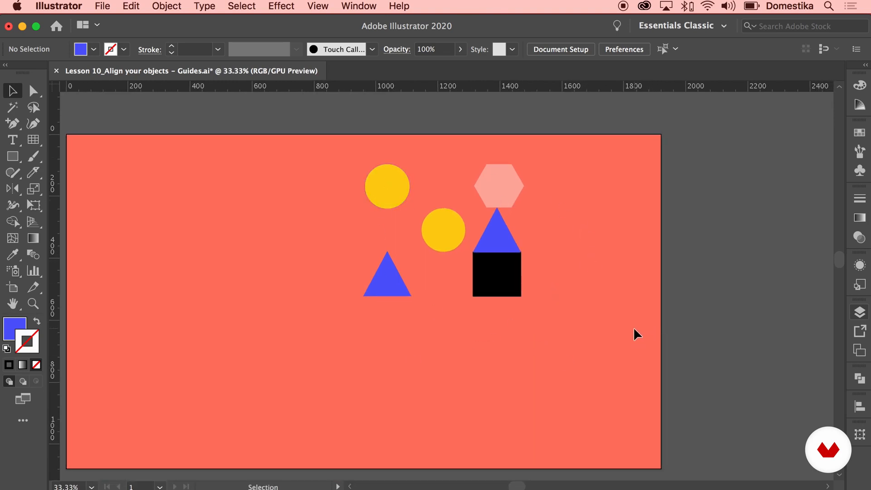
pyautogui.press('super+semicolon')
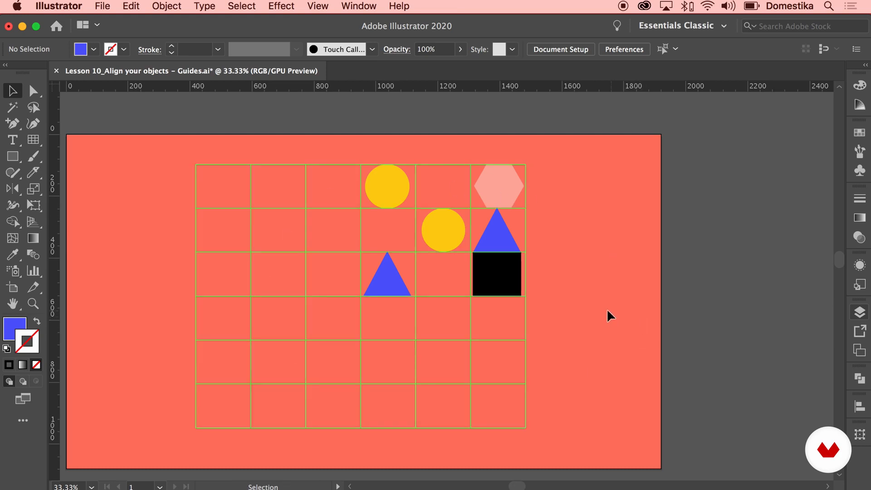
# Delete all six shapes and the guide grid from the artboard.
pyautogui.moveTo(572, 307); pyautogui.dragTo(344, 151)
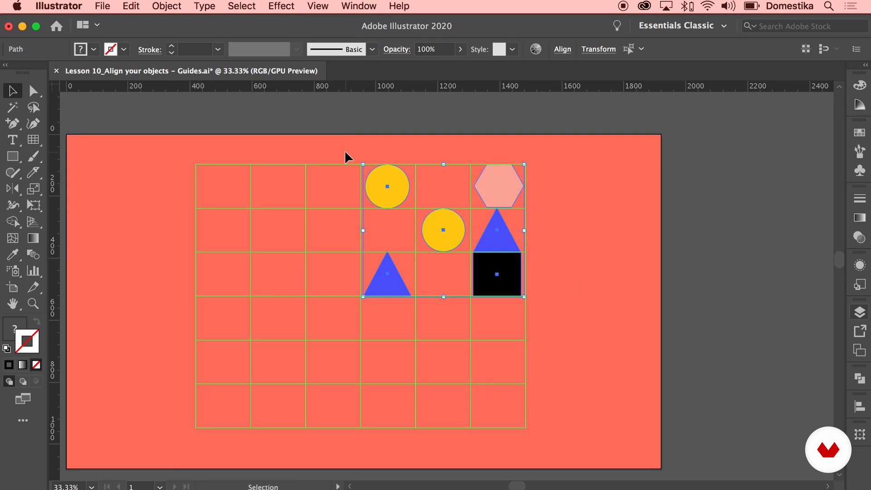
pyautogui.press('Delete')
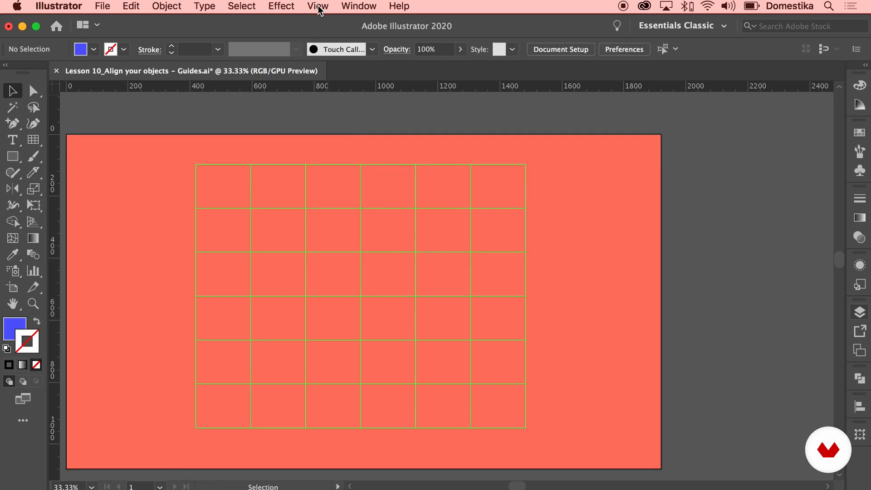
pyautogui.press('super+a')
pyautogui.press('Delete')
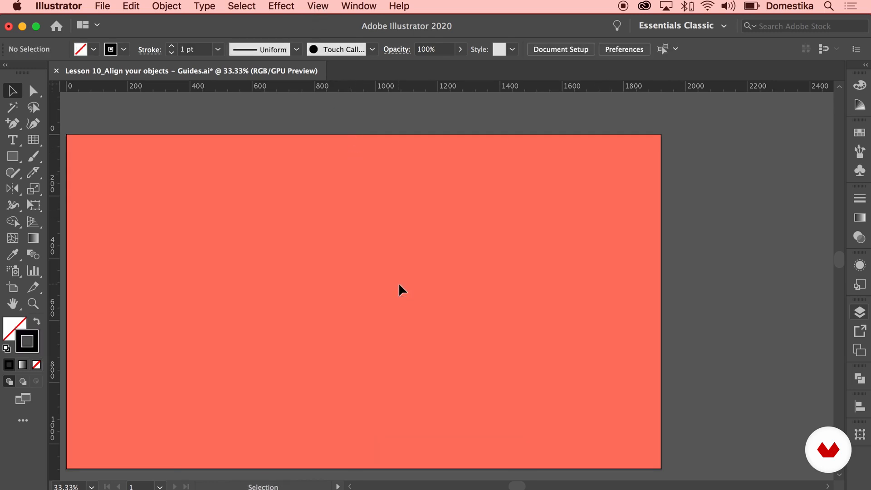
# Create an eye from three stacked irregular circles: white about 360 px, teal about 180 px and black about 90 px wide.
pyautogui.moveTo(432, 386); pyautogui.dragTo(454, 152)
pyautogui.click(356, 421)
pyautogui.moveTo(356, 422); pyautogui.dragTo(402, 380)
pyautogui.moveTo(474, 386); pyautogui.dragTo(497, 304)
pyautogui.moveTo(441, 274); pyautogui.dragTo(433, 247)
pyautogui.moveTo(491, 240); pyautogui.dragTo(535, 274)
pyautogui.click(512, 271)
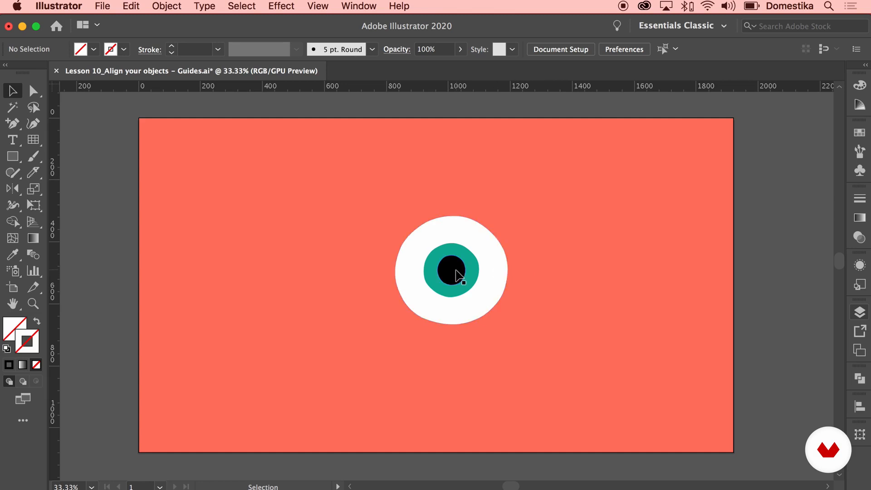
# Separate the eye's parts: black pupil to the left, white eyeball to the lower right, teal iris to the upper left.
pyautogui.moveTo(458, 274); pyautogui.dragTo(362, 261)
pyautogui.moveTo(439, 260); pyautogui.dragTo(494, 303)
pyautogui.moveTo(373, 213); pyautogui.dragTo(405, 236)
pyautogui.moveTo(337, 251); pyautogui.dragTo(352, 272)
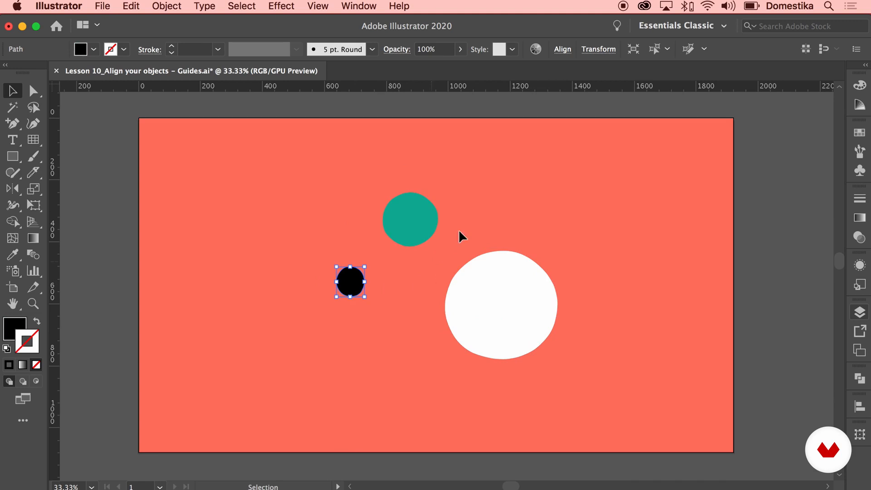
# Deselect the pupil, show the Align options and place them over the upper right part of the artboard.
pyautogui.click(488, 209)
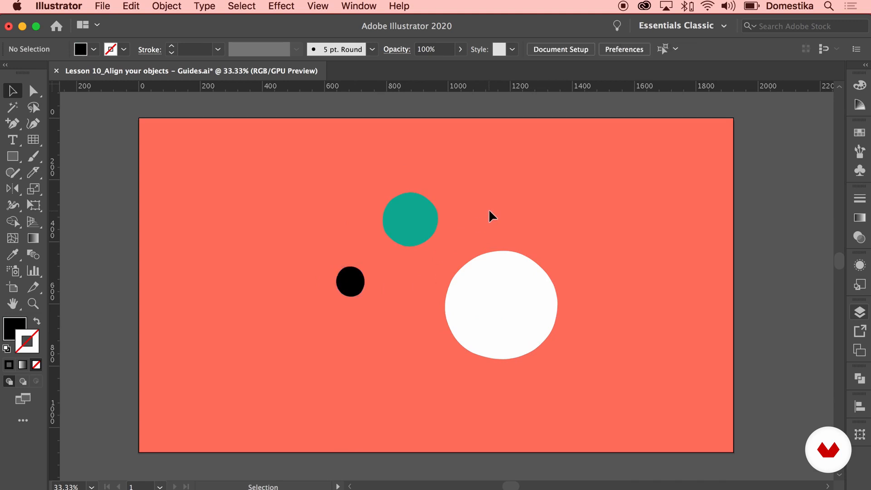
pyautogui.click(359, 5)
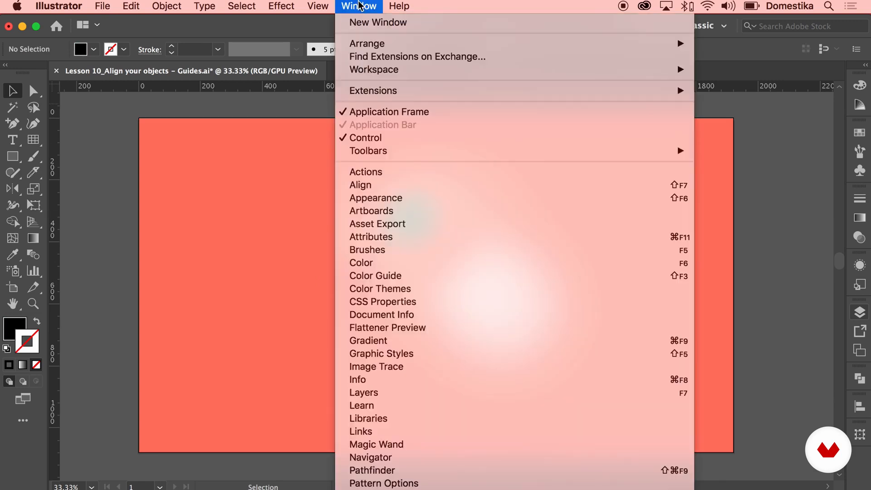
pyautogui.click(361, 185)
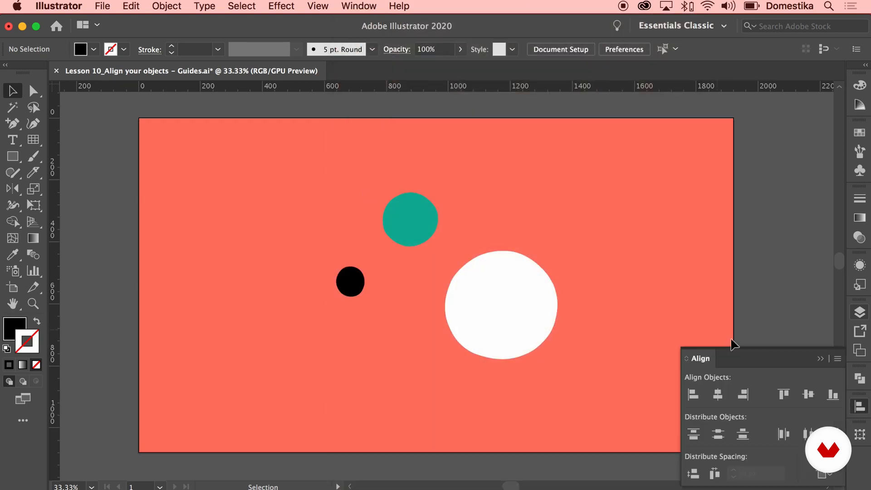
pyautogui.moveTo(712, 363); pyautogui.dragTo(615, 134)
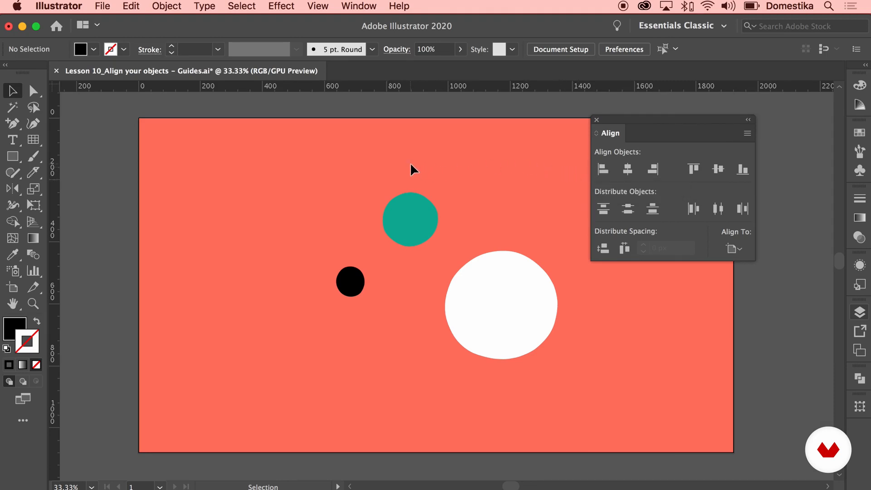
# Move the teal iris and black pupil off the artboard's left side and the white eyeball to left of the artboard's centre.
pyautogui.moveTo(419, 161); pyautogui.dragTo(343, 284)
pyautogui.moveTo(408, 232); pyautogui.dragTo(51, 219)
pyautogui.click(185, 235)
pyautogui.moveTo(524, 318); pyautogui.dragTo(431, 298)
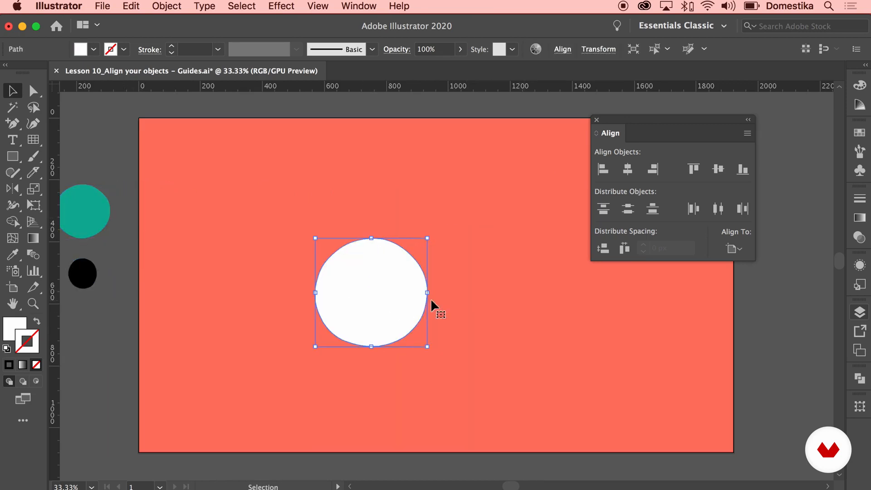
pyautogui.moveTo(678, 119); pyautogui.dragTo(738, 119)
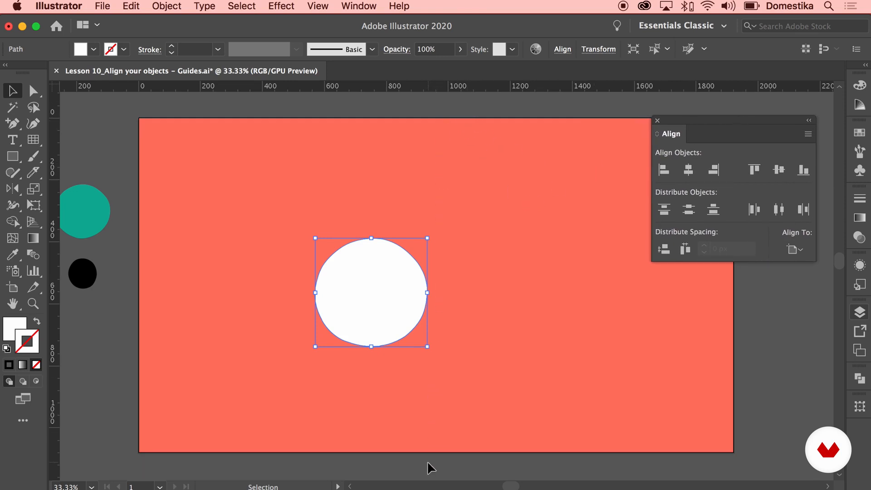
# Align the white eyeball horizontally to the artboard's centre, left and right edges, finishing at the horizontal centre.
pyautogui.click(689, 174)
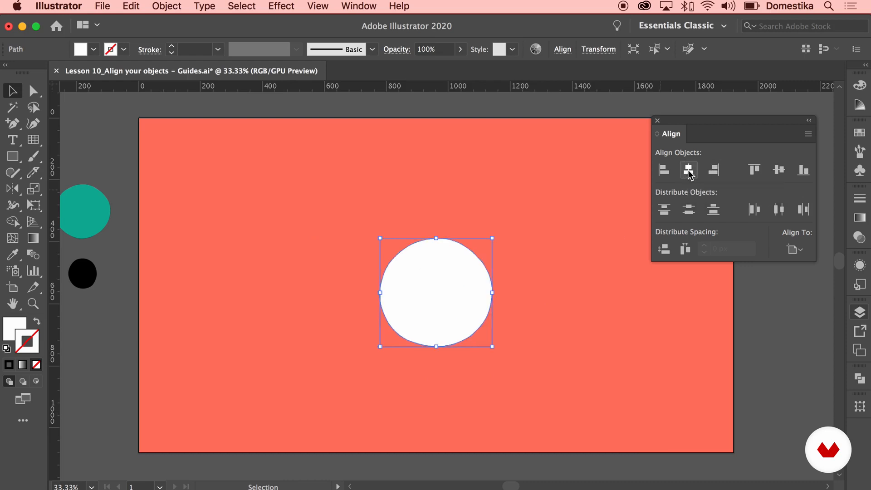
pyautogui.click(665, 171)
pyautogui.moveTo(703, 128); pyautogui.dragTo(714, 103)
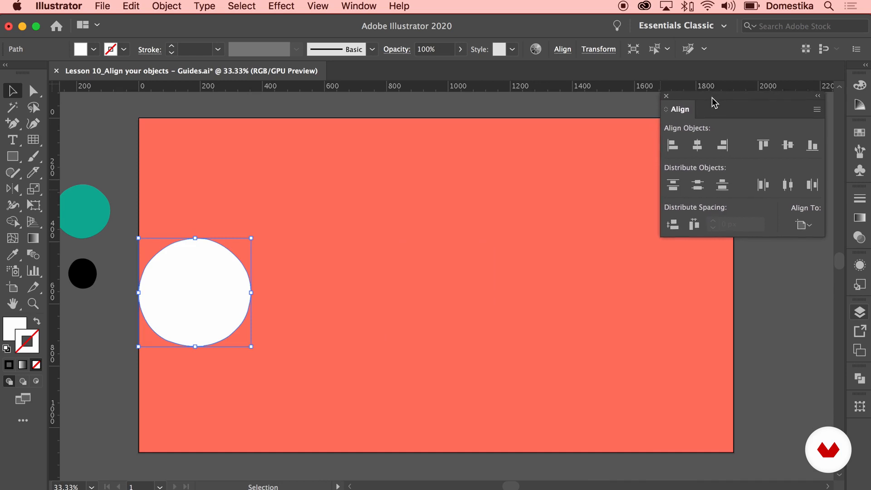
pyautogui.click(722, 145)
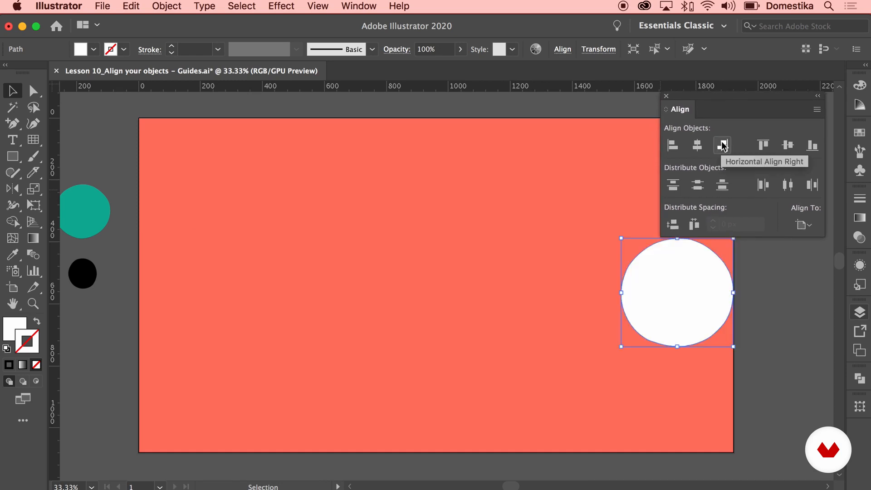
pyautogui.click(697, 145)
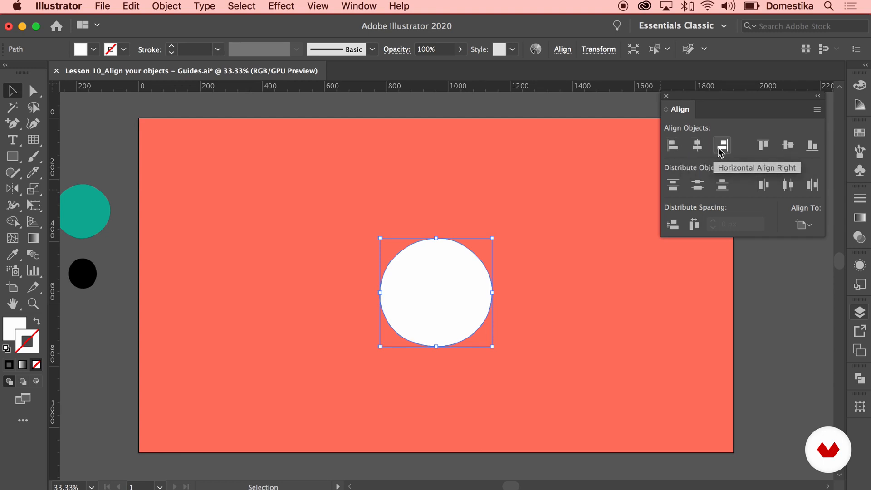
# Align the white eyeball vertically to the artboard's top, centre and bottom, finishing at the vertical centre.
pyautogui.click(763, 150)
pyautogui.click(788, 147)
pyautogui.click(812, 149)
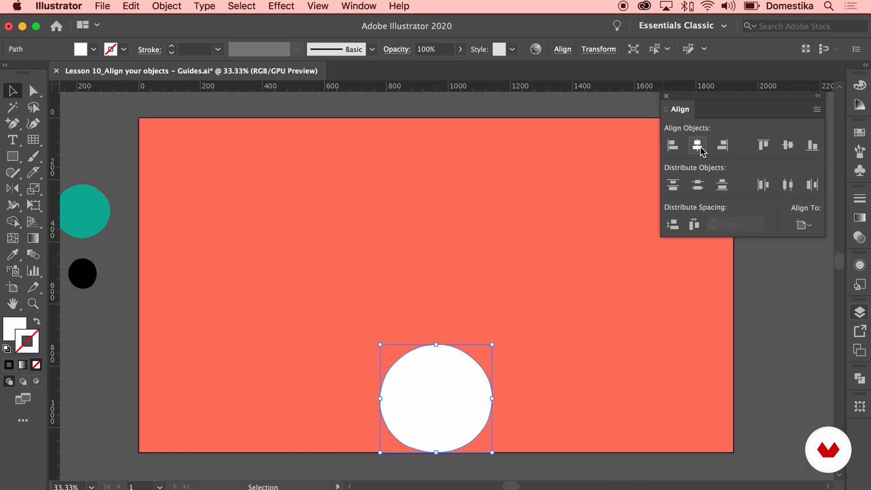
pyautogui.click(789, 147)
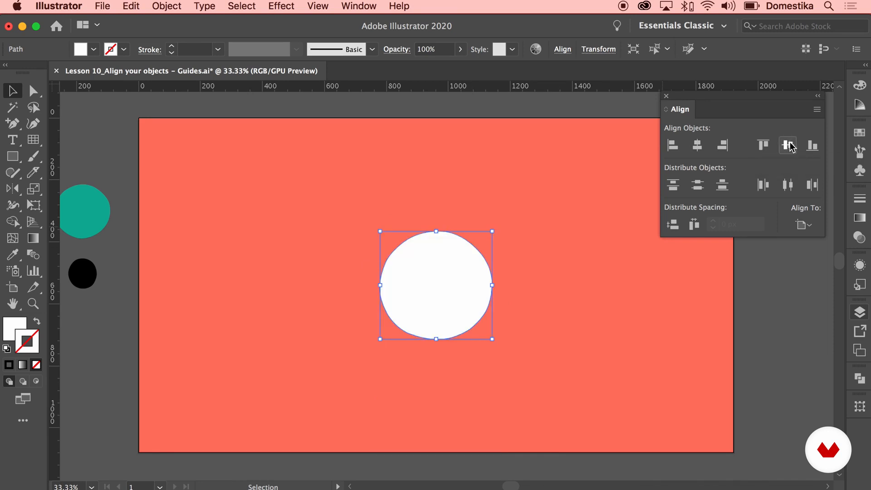
pyautogui.click(523, 178)
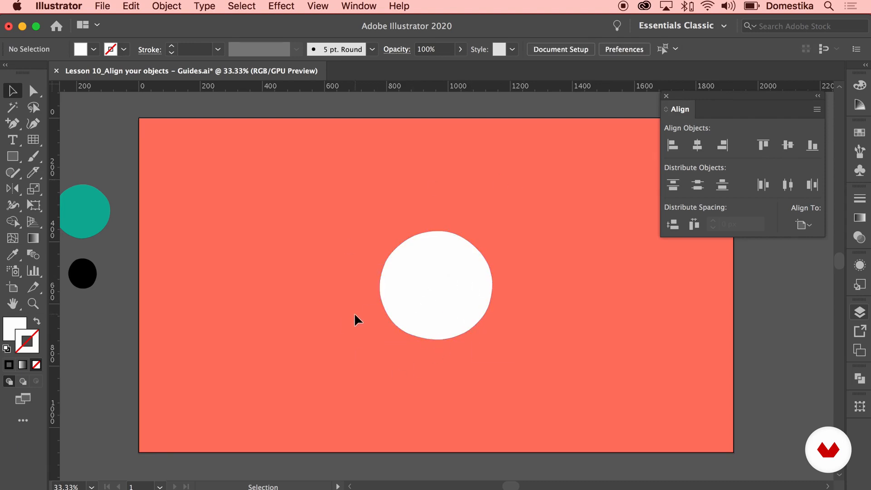
# Move the teal iris and black pupil together onto the artboard, just left of the white eyeball.
pyautogui.moveTo(83, 272); pyautogui.dragTo(345, 312)
pyautogui.click(467, 198)
# Align all three circles to the artboard's left and top edges, and finish with them stacked at its horizontal and vertical centre.
pyautogui.moveTo(467, 230); pyautogui.dragTo(353, 334)
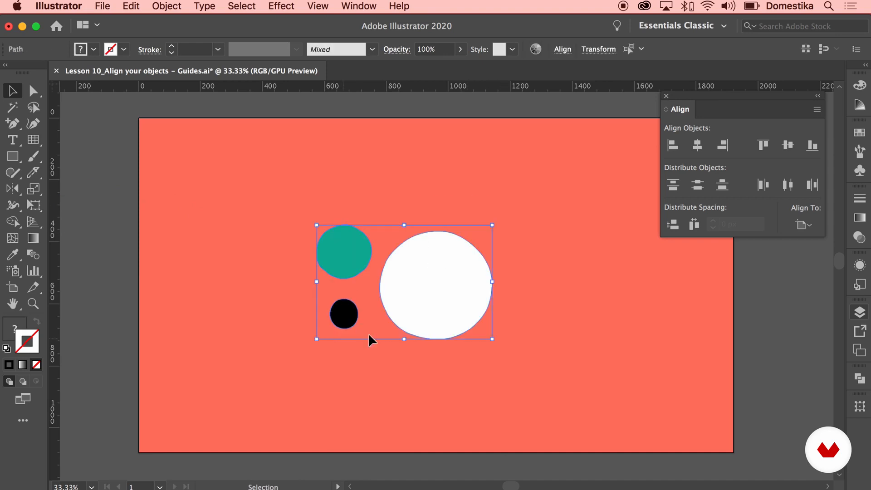
pyautogui.click(672, 145)
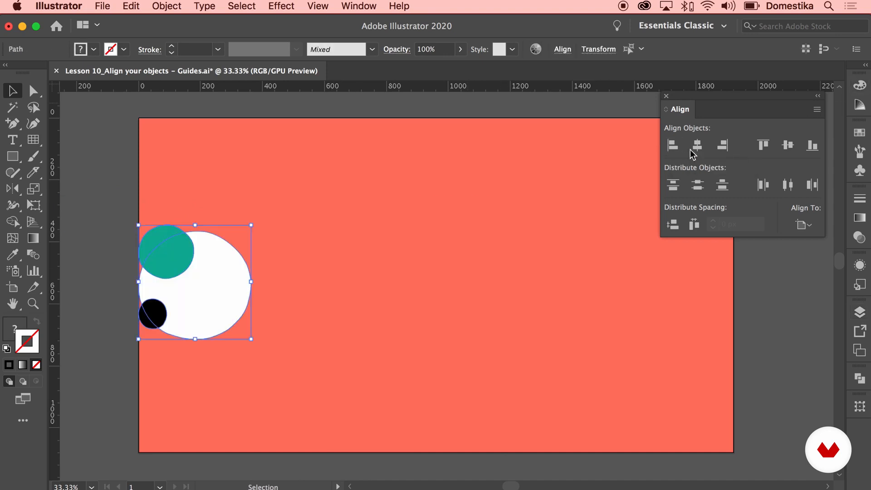
pyautogui.click(764, 147)
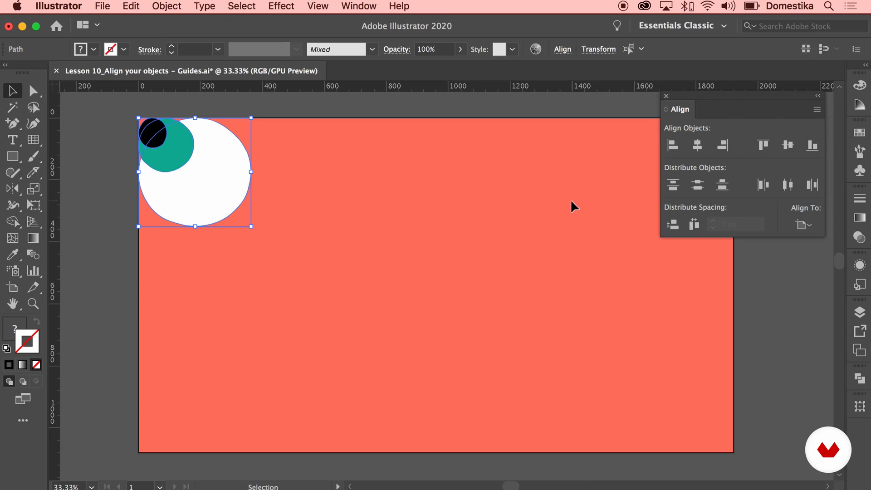
pyautogui.click(697, 145)
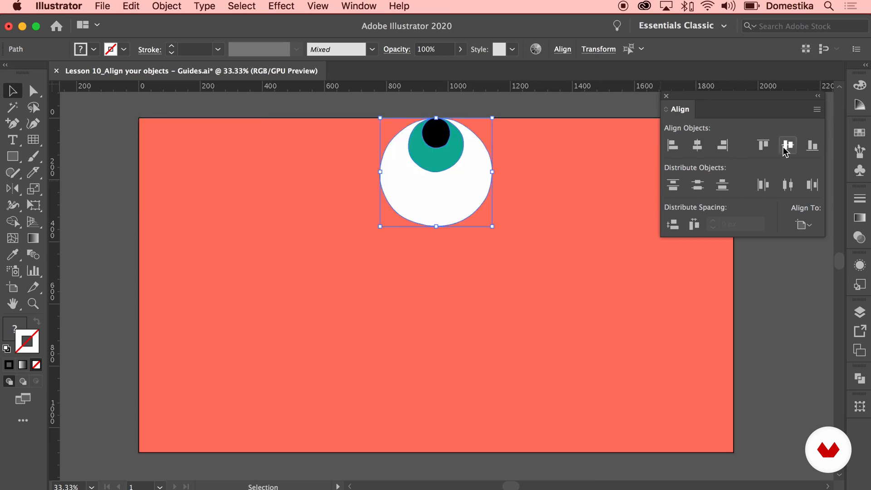
pyautogui.click(784, 150)
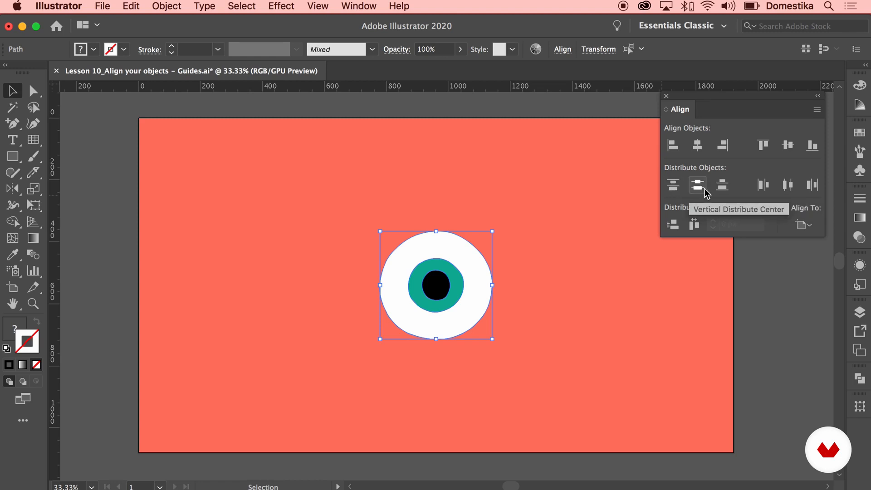
# Distribute the three circles vertically by their top edges and place a horizontal ruler guide at the top of each.
pyautogui.click(674, 187)
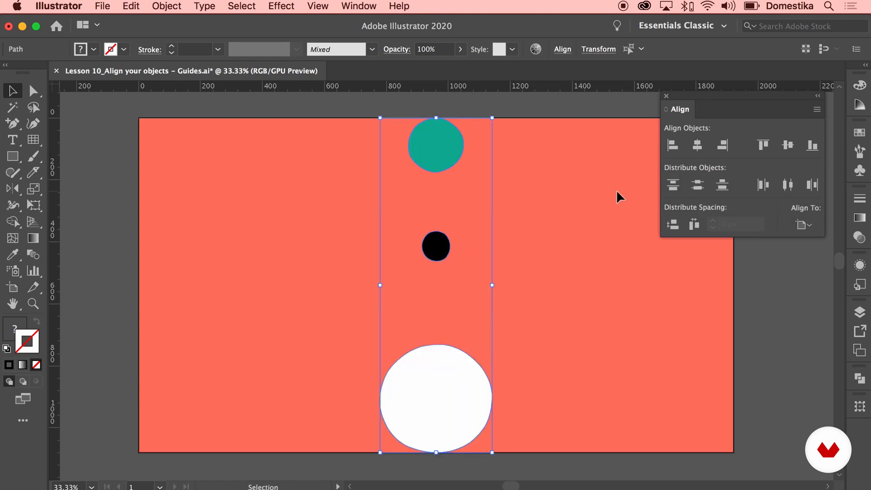
pyautogui.click(539, 174)
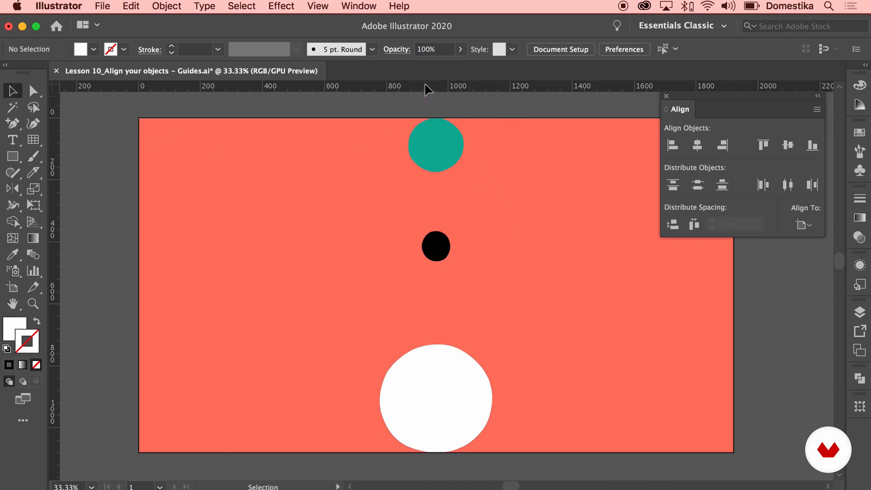
pyautogui.moveTo(413, 90); pyautogui.dragTo(425, 118)
pyautogui.moveTo(443, 190); pyautogui.dragTo(436, 231)
pyautogui.moveTo(437, 87); pyautogui.dragTo(439, 345)
pyautogui.click(527, 309)
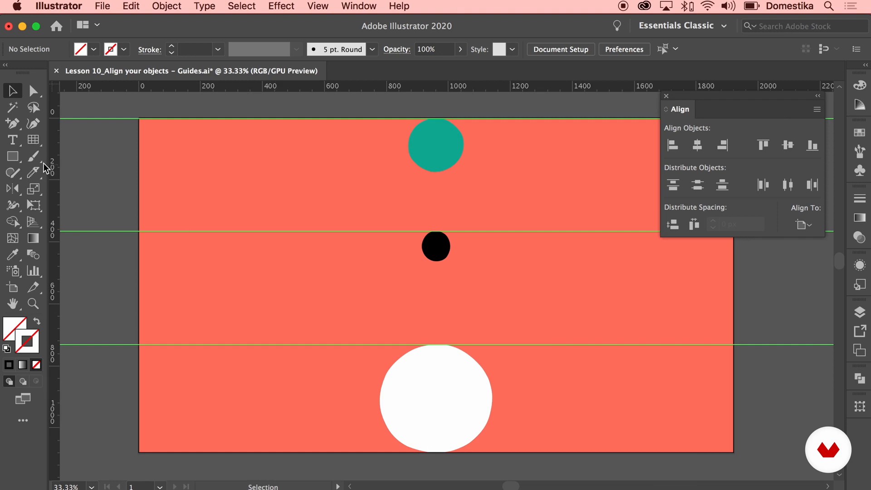
# Compare the two gaps between the guides using an unfilled rectangle about 270 px wide, and delete the rectangle and all three guides.
pyautogui.click(13, 156)
pyautogui.moveTo(202, 232); pyautogui.dragTo(285, 344)
pyautogui.click(10, 93)
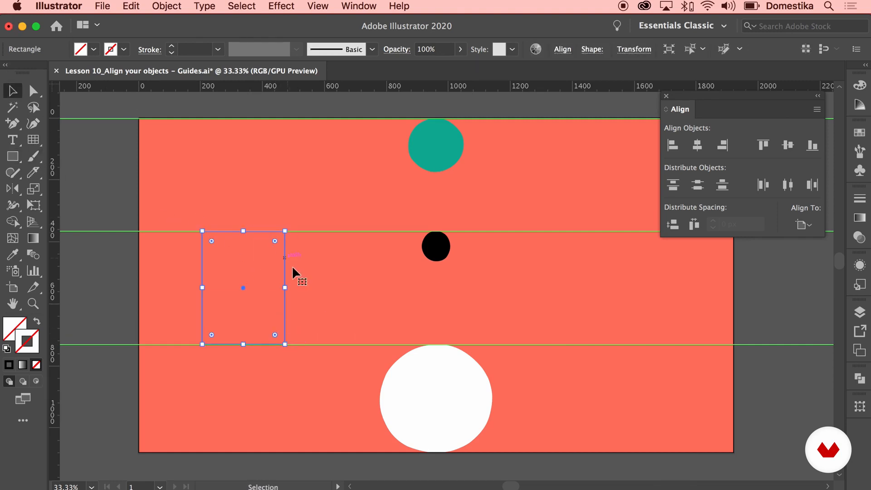
pyautogui.moveTo(285, 268); pyautogui.dragTo(299, 159)
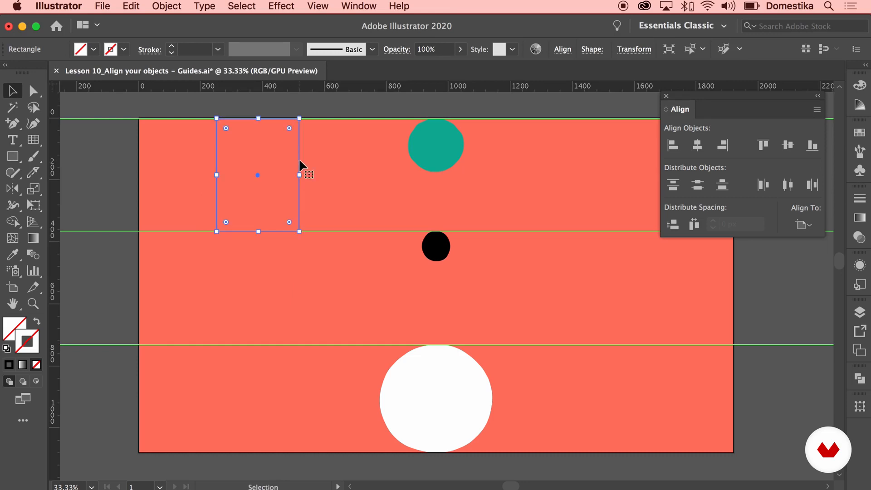
pyautogui.click(317, 163)
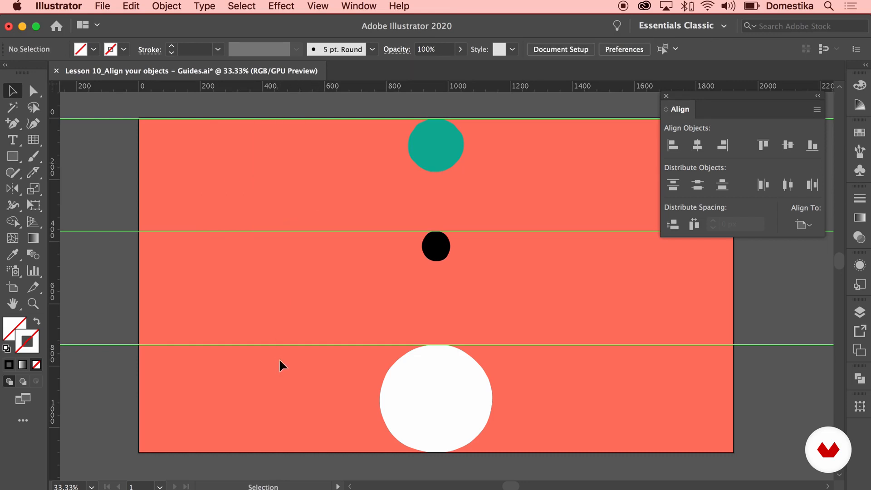
pyautogui.click(204, 118)
pyautogui.press('Delete')
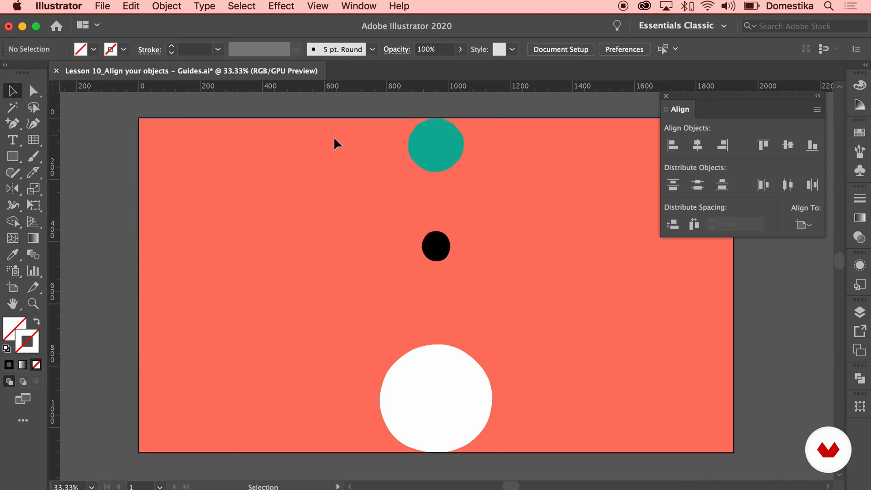
# Distribute the three circles vertically by their centres.
pyautogui.moveTo(525, 396); pyautogui.dragTo(525, 396)
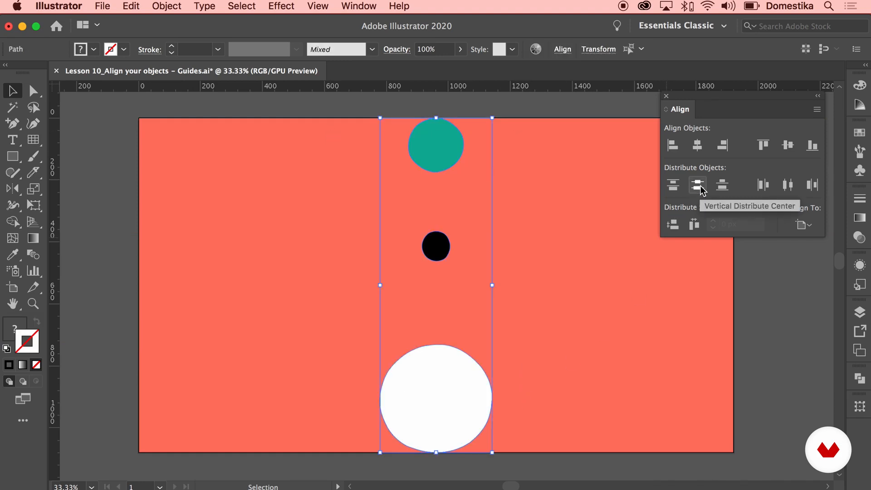
pyautogui.click(698, 185)
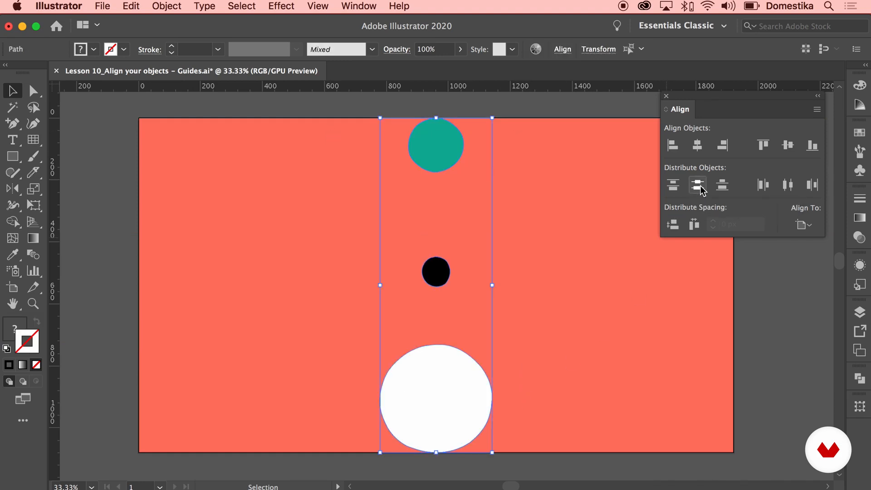
pyautogui.click(589, 192)
# Place horizontal ruler guides through the centres of the teal, black and white circles.
pyautogui.moveTo(521, 85); pyautogui.dragTo(451, 85)
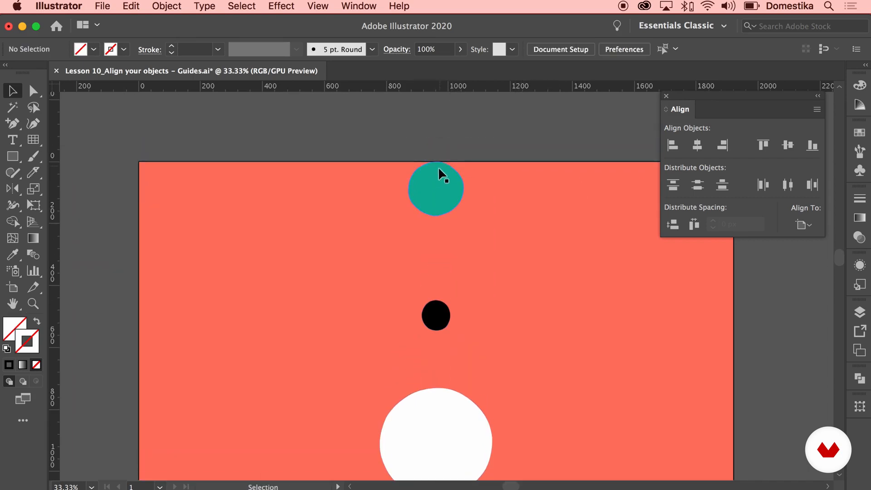
pyautogui.scroll(-3, 492, 202)
pyautogui.moveTo(502, 197); pyautogui.dragTo(514, 205)
pyautogui.click(455, 146)
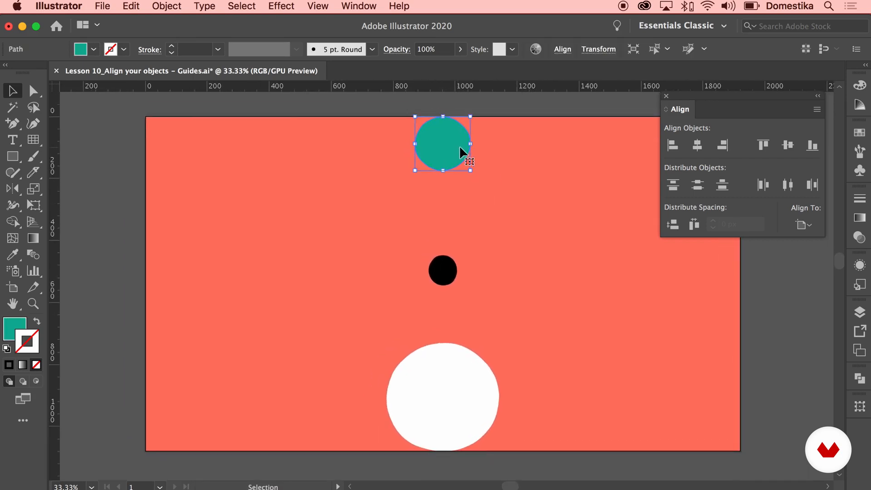
pyautogui.moveTo(491, 86); pyautogui.dragTo(480, 144)
pyautogui.click(448, 266)
pyautogui.moveTo(483, 86); pyautogui.dragTo(461, 272)
pyautogui.click(467, 365)
pyautogui.moveTo(477, 89); pyautogui.dragTo(452, 397)
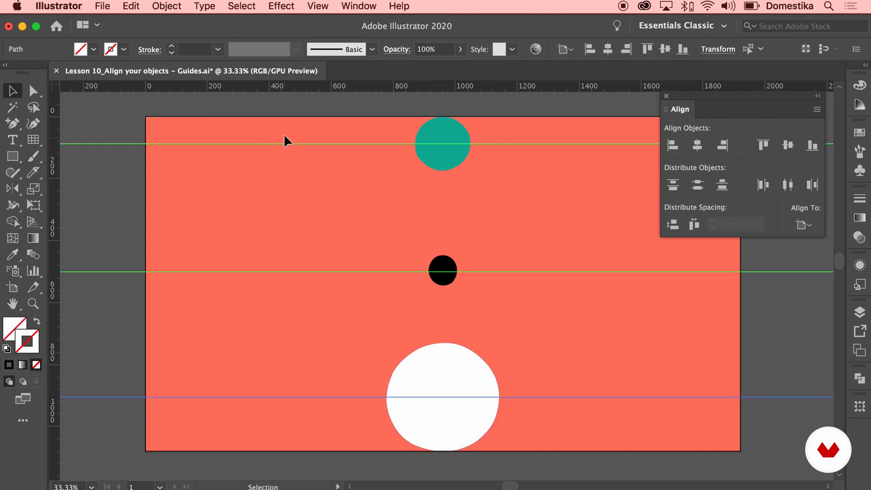
# Delete the three centre guides and distribute the circles vertically by their bottom edges.
pyautogui.moveTo(204, 408); pyautogui.dragTo(211, 425)
pyautogui.press('Delete')
pyautogui.moveTo(301, 414); pyautogui.dragTo(516, 149)
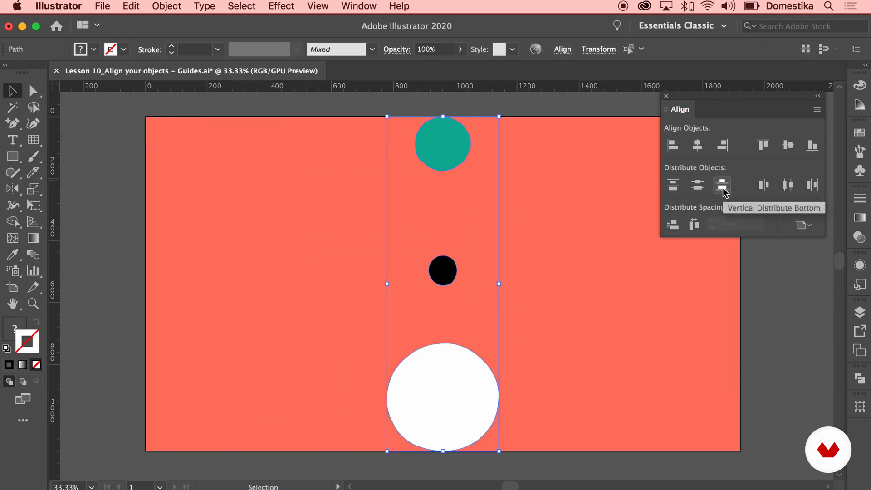
pyautogui.click(722, 185)
pyautogui.click(546, 103)
# Place horizontal ruler guides at the bottom edges of the circles to check the spacing, and clear the guides from view.
pyautogui.moveTo(530, 87); pyautogui.dragTo(446, 311)
pyautogui.moveTo(481, 88); pyautogui.dragTo(458, 451)
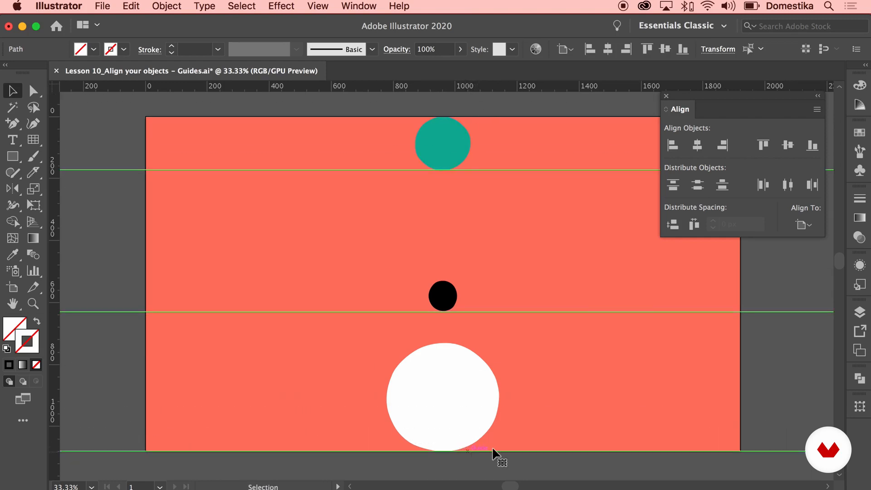
pyautogui.click(618, 401)
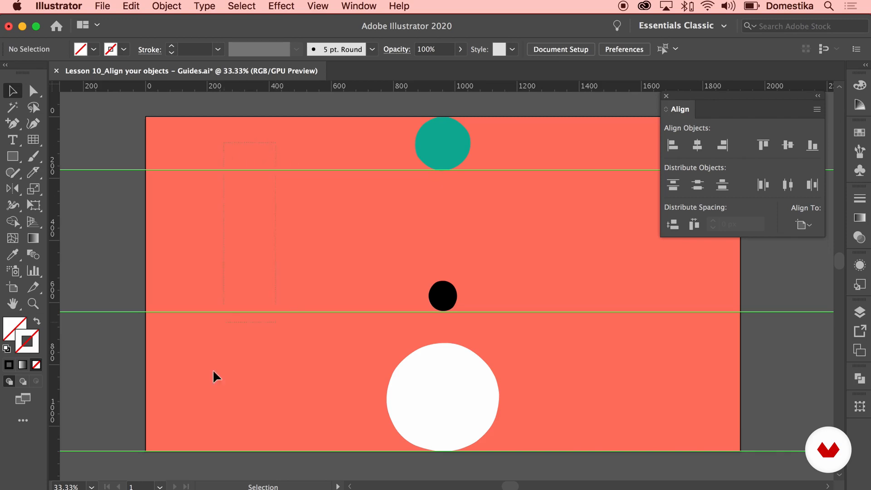
pyautogui.press('super+semicolon')
# Move the white circle right and the teal circle left of the black one, and align all three to the artboard's vertical centre.
pyautogui.moveTo(439, 412); pyautogui.dragTo(585, 320)
pyautogui.moveTo(433, 150); pyautogui.dragTo(352, 294)
pyautogui.keyDown('shift'); pyautogui.click(602, 266); pyautogui.keyUp('shift')
pyautogui.keyDown('shift'); pyautogui.click(442, 296); pyautogui.keyUp('shift')
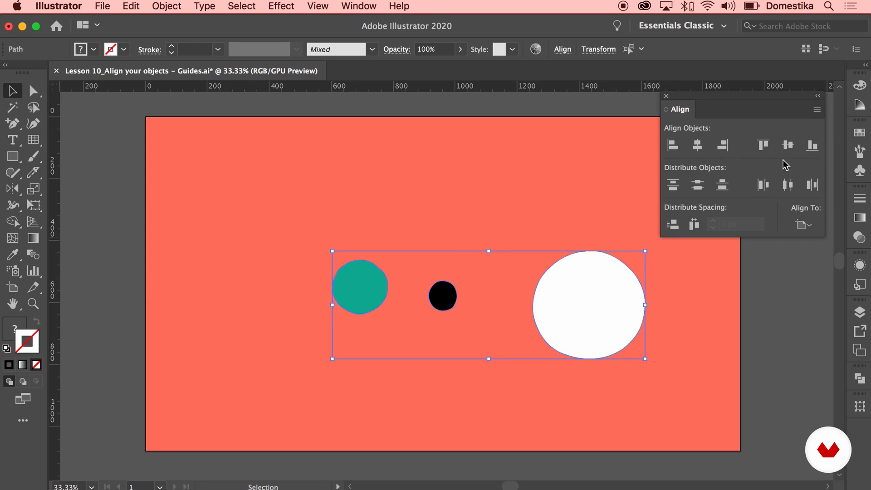
pyautogui.click(788, 144)
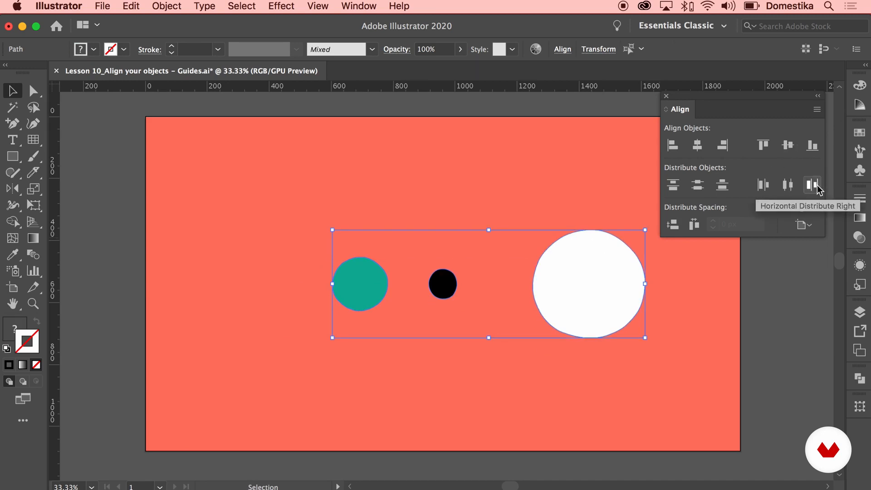
# Distribute the three circles horizontally across the artboard by left edges, centres and right edges in turn, finishing with equal horizontal spacing.
pyautogui.click(764, 185)
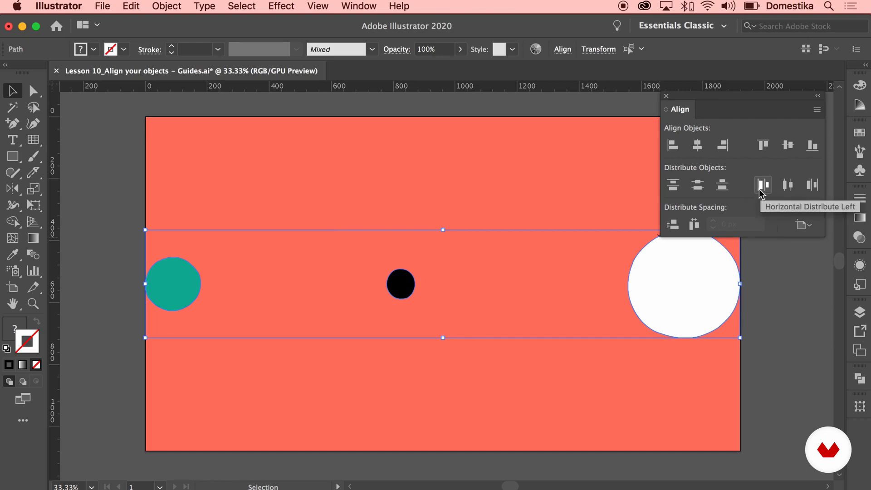
pyautogui.click(788, 185)
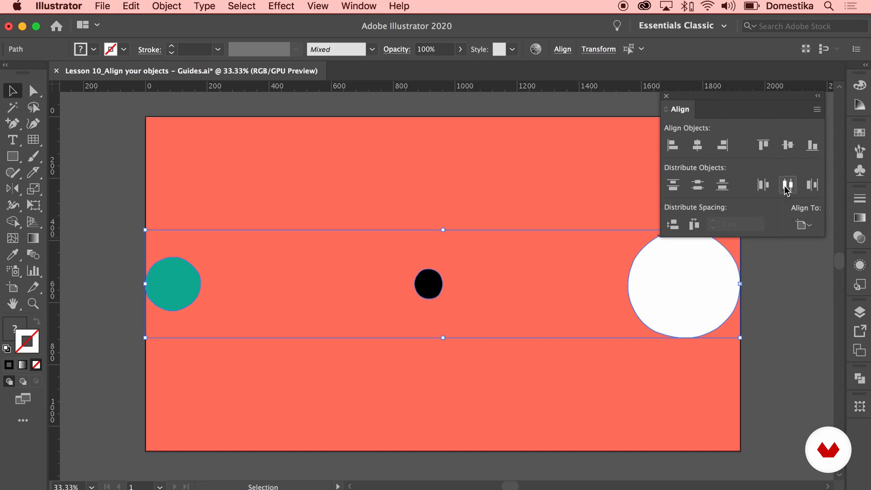
pyautogui.click(812, 186)
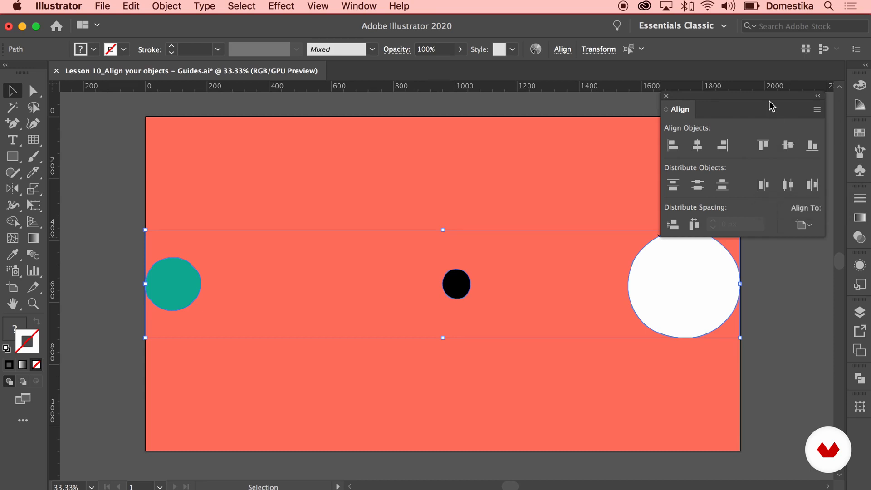
pyautogui.moveTo(761, 97); pyautogui.dragTo(763, 71)
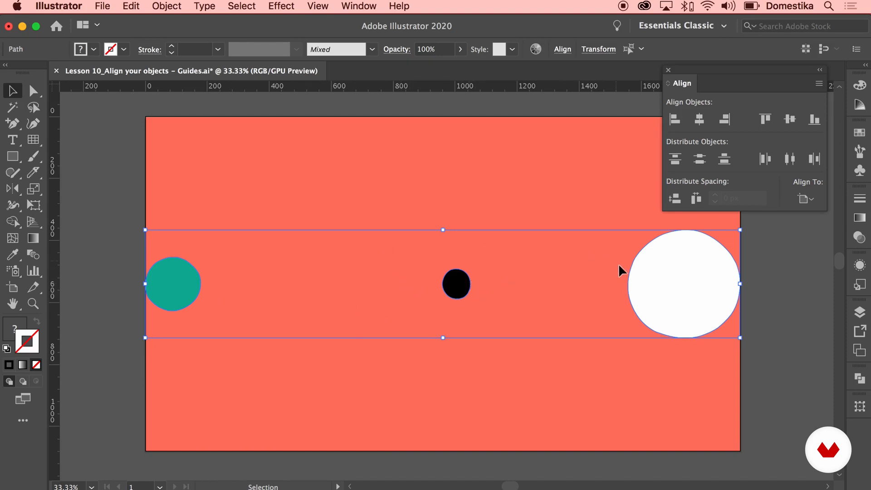
pyautogui.click(696, 198)
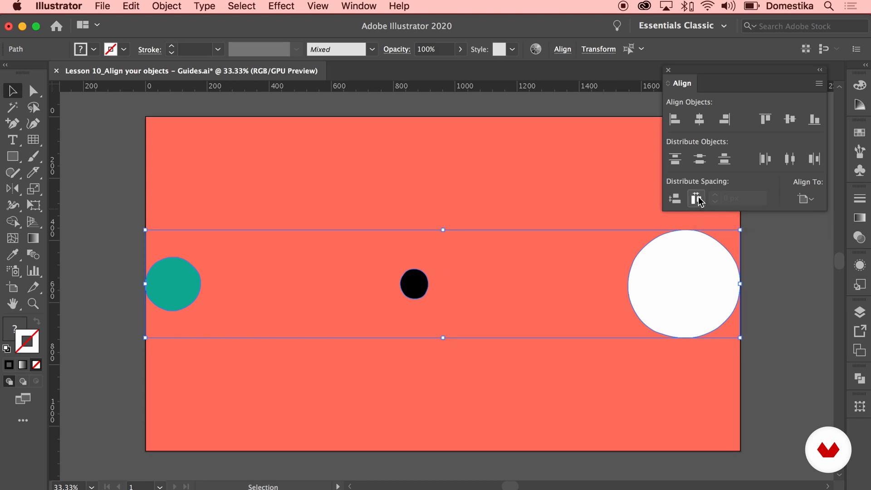
# Check the equal spacing with a temporary rectangle as wide as the teal-black gap, moved to the black-white gap and deleted.
pyautogui.click(325, 206)
pyautogui.press('m')
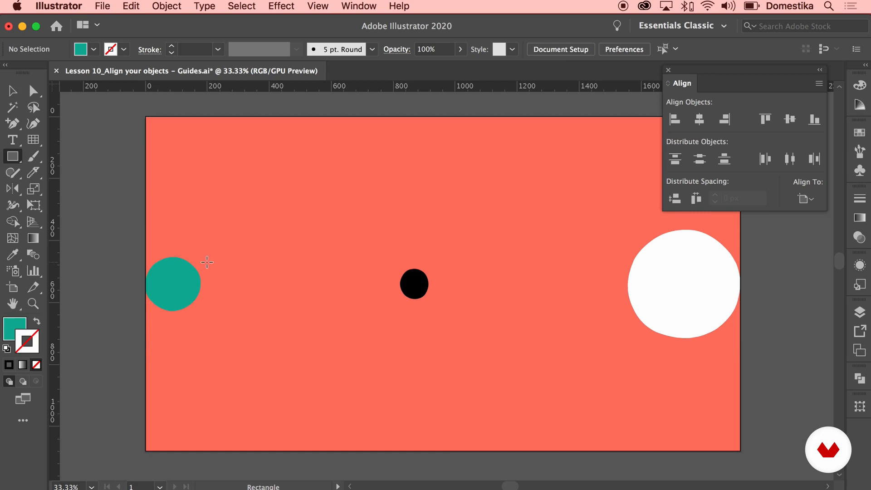
pyautogui.moveTo(201, 257)
pyautogui.mouseDown()
pyautogui.moveTo(415, 350)
pyautogui.moveTo(400, 356)
pyautogui.mouseUp()
pyautogui.click(12, 91)
pyautogui.moveTo(274, 292); pyautogui.dragTo(502, 293)
pyautogui.press('Delete')
# Move the white circle below and the teal circle above the black one, and centre all three on the artboard both ways.
pyautogui.moveTo(651, 288); pyautogui.dragTo(404, 387)
pyautogui.moveTo(179, 284); pyautogui.dragTo(443, 182)
pyautogui.press('super+a')
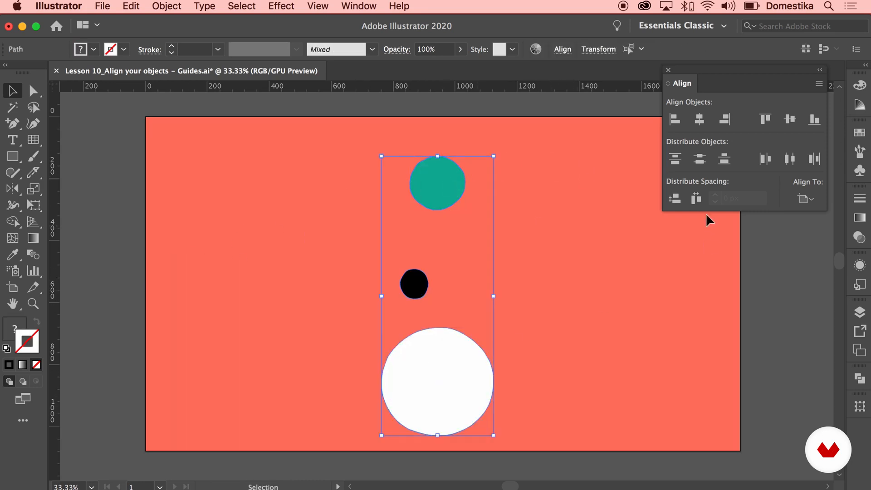
pyautogui.click(699, 119)
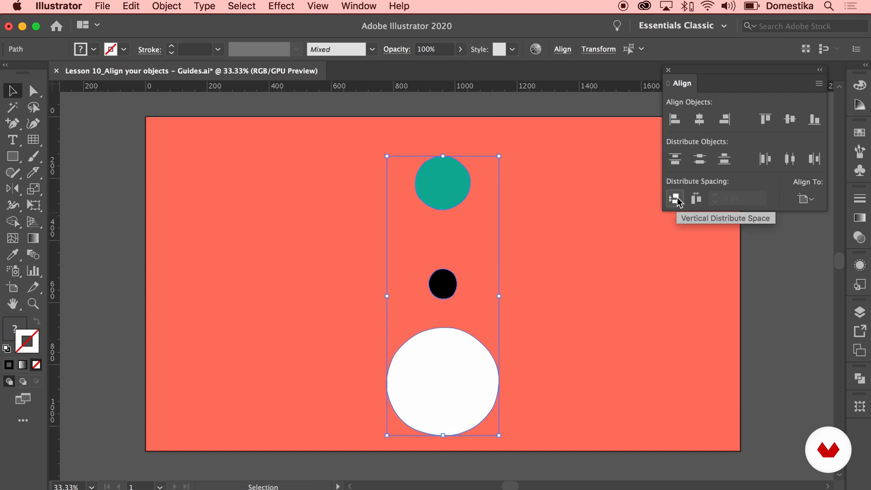
pyautogui.click(789, 120)
pyautogui.click(568, 271)
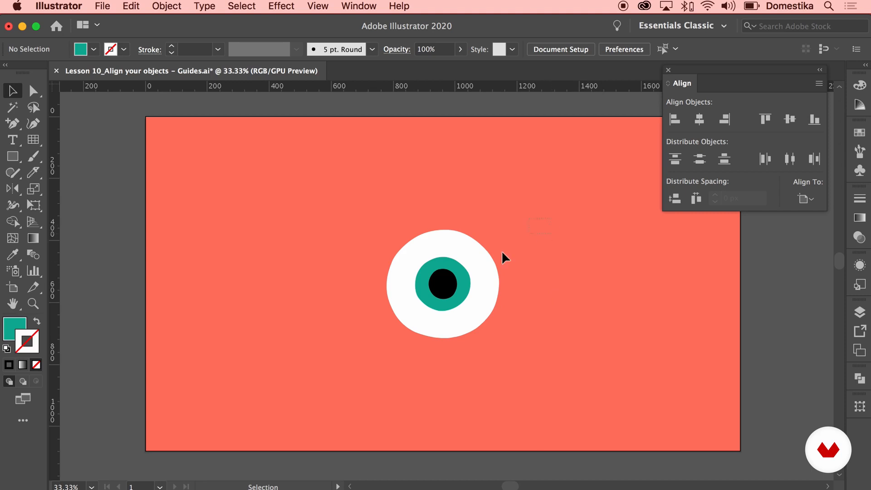
# Group the white, teal and black circles of the eye.
pyautogui.click(434, 311)
pyautogui.rightClick(436, 312)
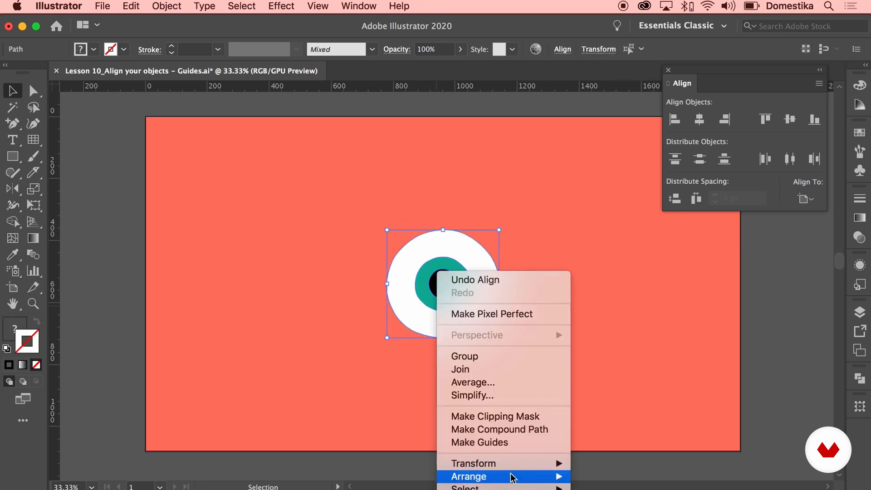
pyautogui.click(490, 358)
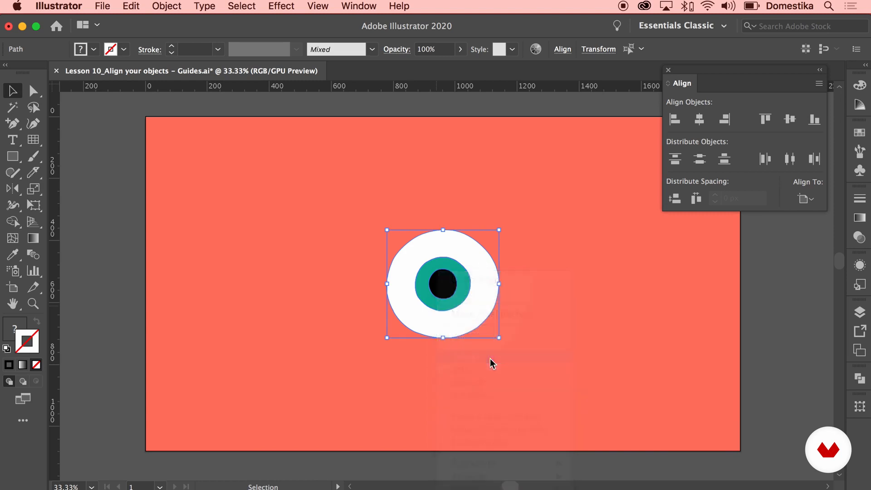
# Align the eye group to the artboard's left, top and bottom edges in turn, and return it to the artboard's centre.
pyautogui.click(679, 123)
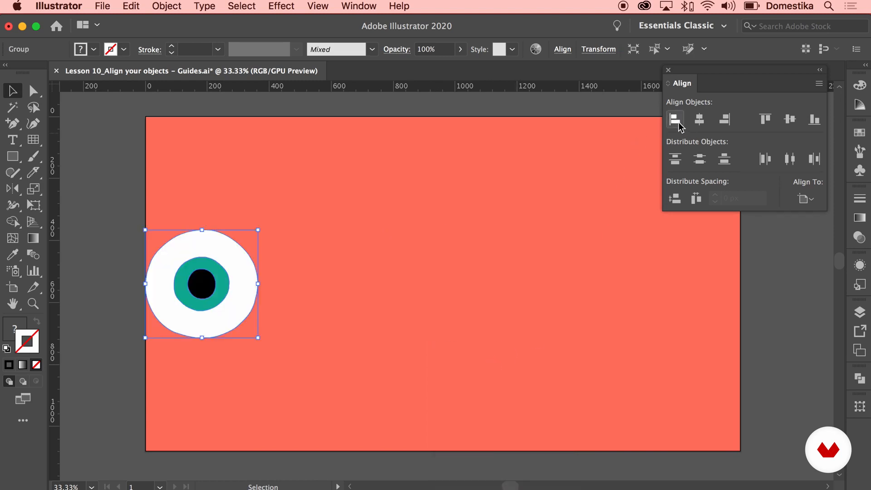
pyautogui.click(762, 121)
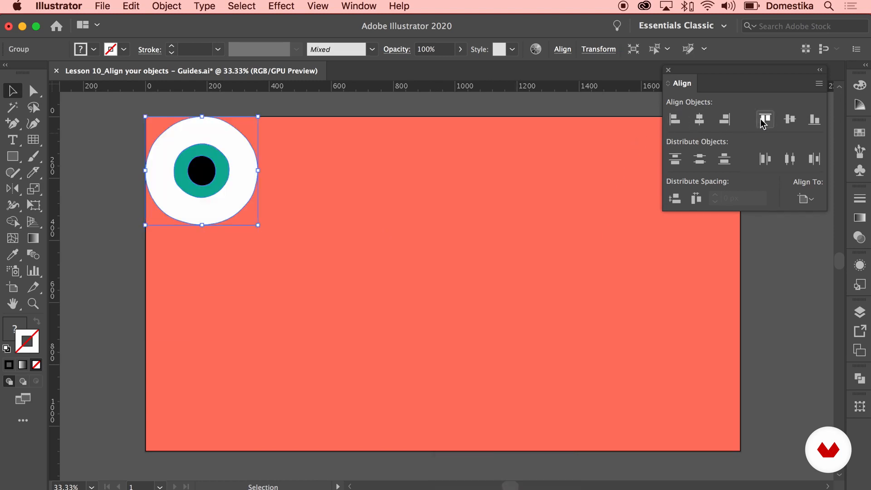
pyautogui.click(815, 120)
pyautogui.click(789, 119)
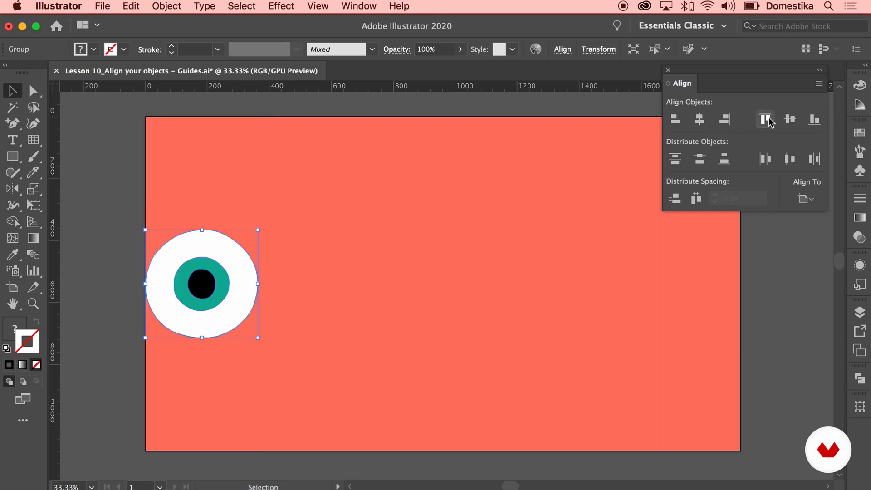
pyautogui.click(700, 121)
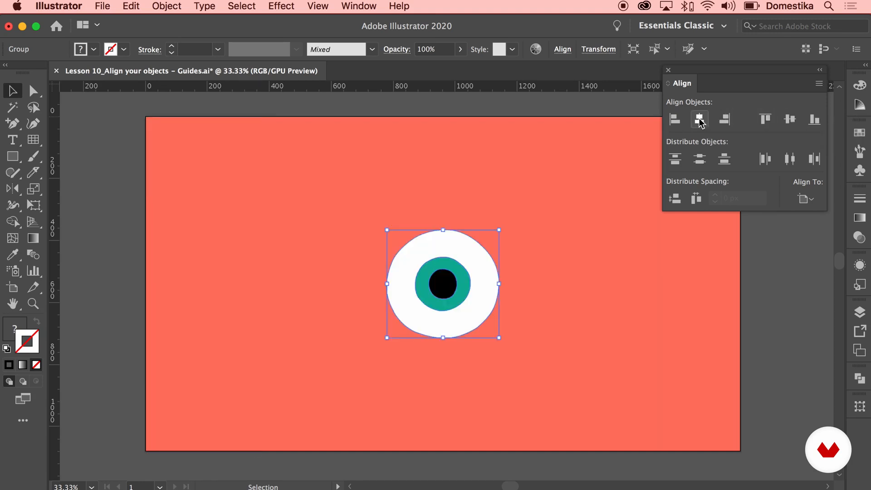
# Ungroup the eye and spread the circles apart, with teal on the left, white in the upper middle and black on the right.
pyautogui.rightClick(467, 273)
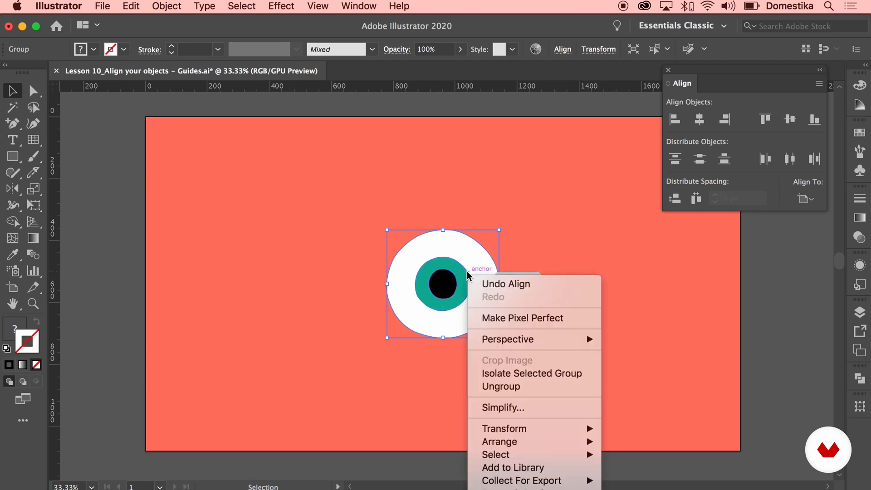
pyautogui.click(509, 389)
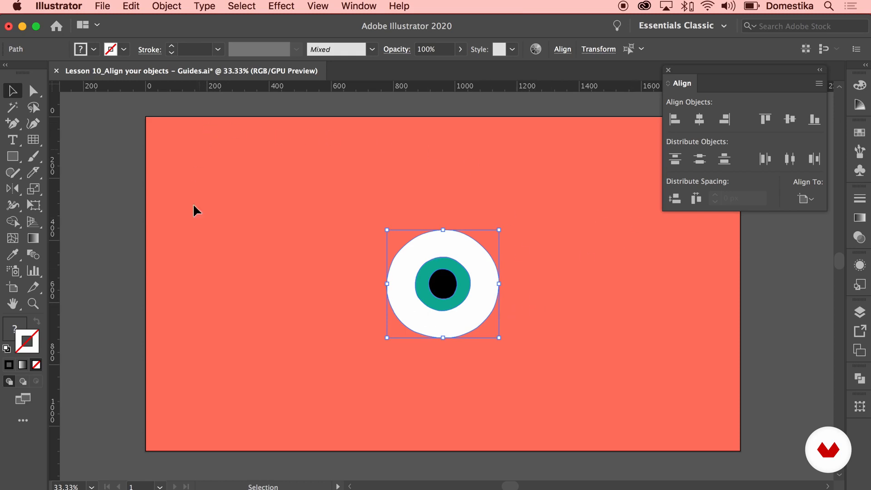
pyautogui.click(645, 369)
pyautogui.moveTo(444, 286); pyautogui.dragTo(282, 265)
pyautogui.click(406, 385)
pyautogui.moveTo(439, 307); pyautogui.dragTo(429, 240)
pyautogui.click(458, 356)
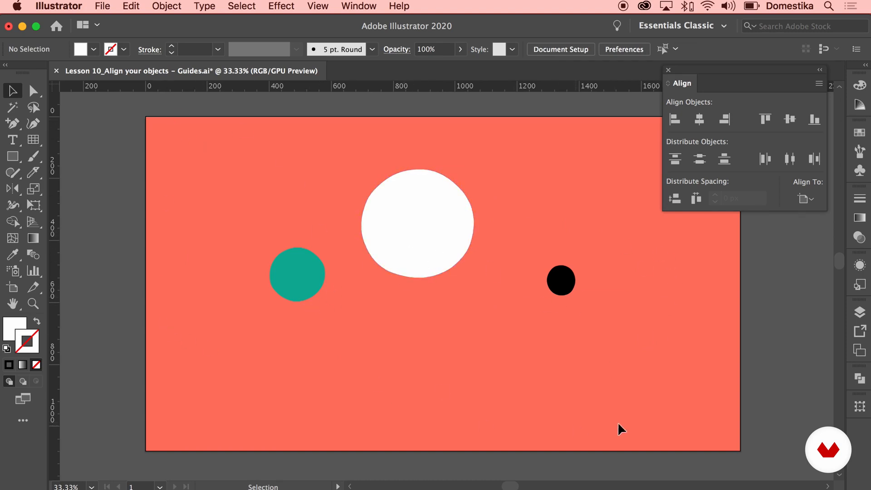
# Set alignment to the selection and align the three selected circles by their vertical and horizontal centres.
pyautogui.click(804, 200)
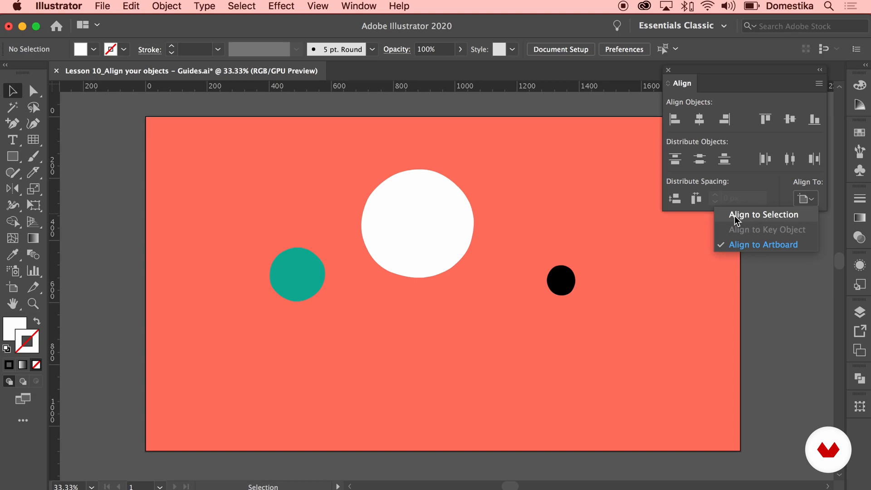
pyautogui.click(772, 216)
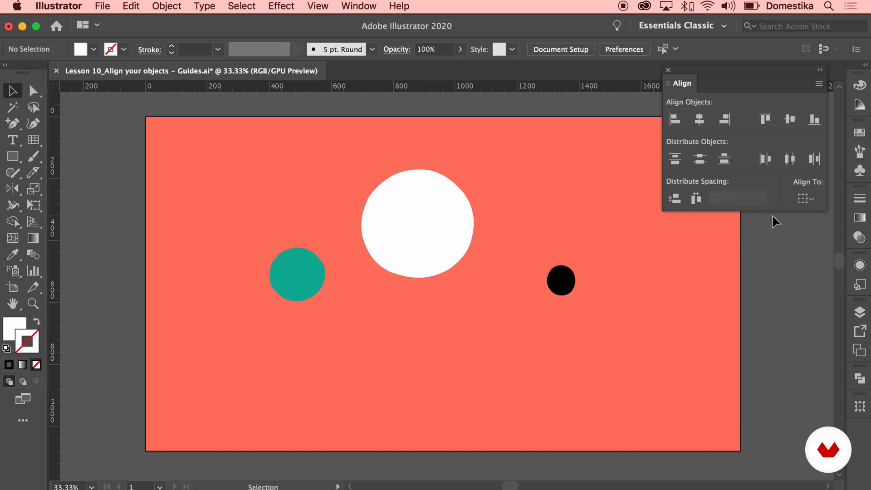
pyautogui.moveTo(294, 303); pyautogui.dragTo(294, 303)
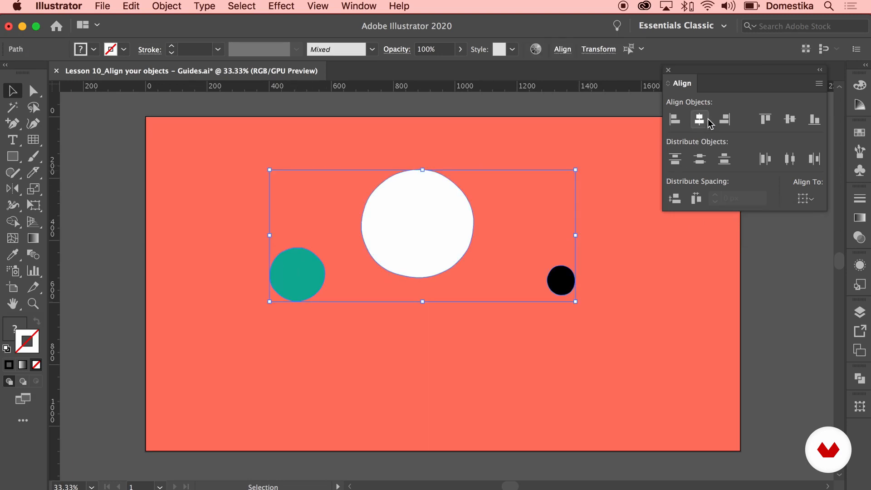
pyautogui.click(790, 120)
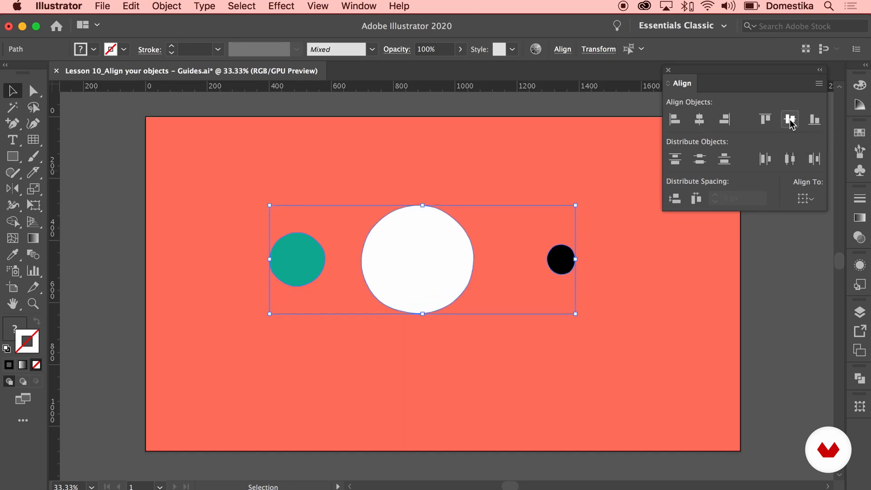
pyautogui.scroll(1, 518, 302)
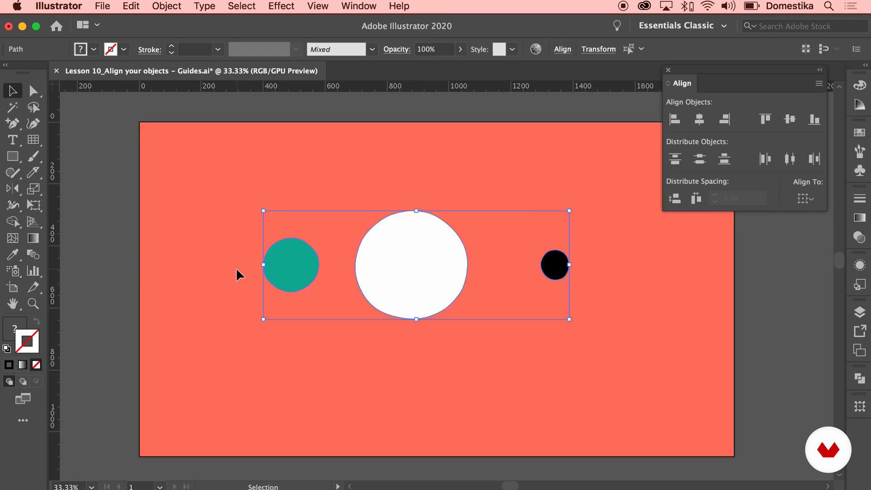
pyautogui.click(699, 121)
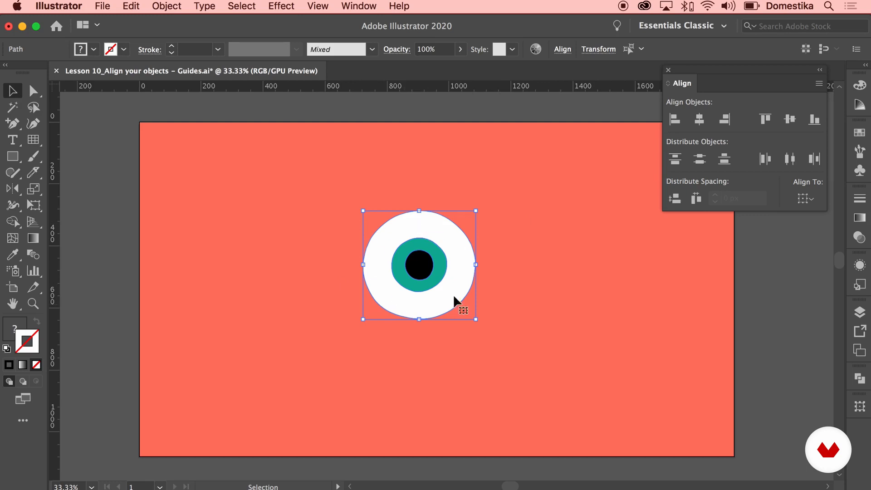
# Try left, top and bottom alignment and vertical distribution on the selected circles, and re-centre them on one another.
pyautogui.click(685, 121)
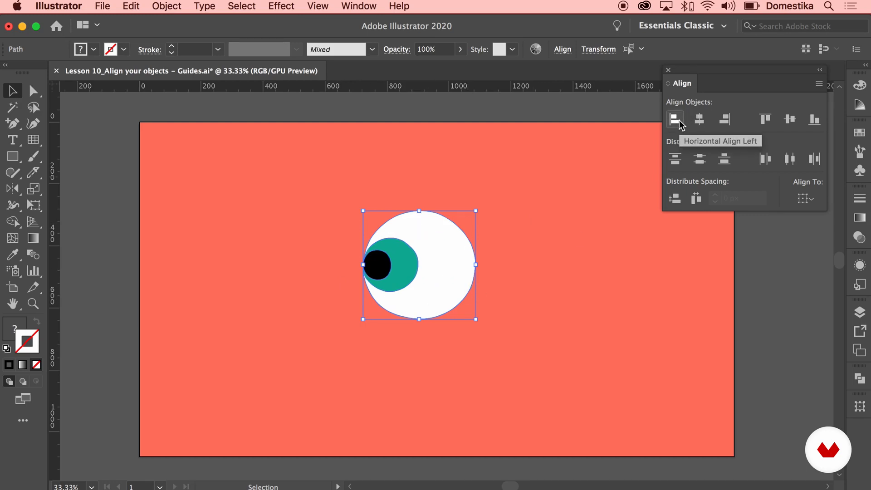
pyautogui.click(769, 121)
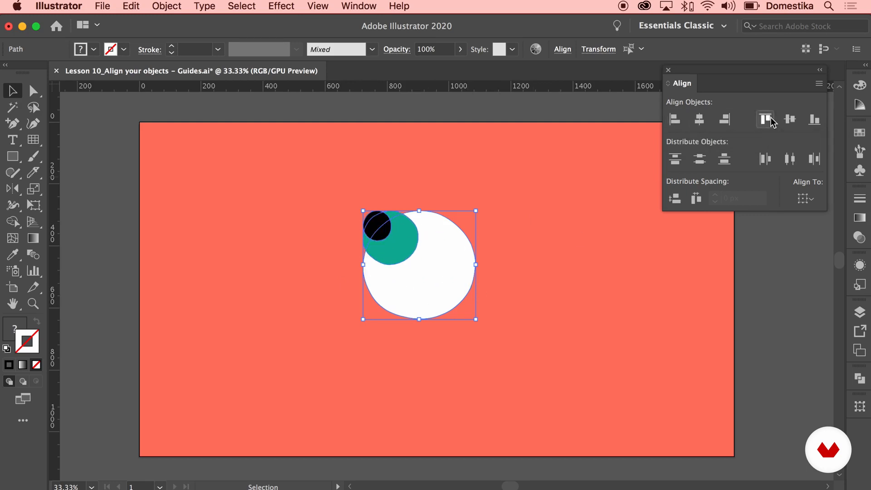
pyautogui.click(814, 120)
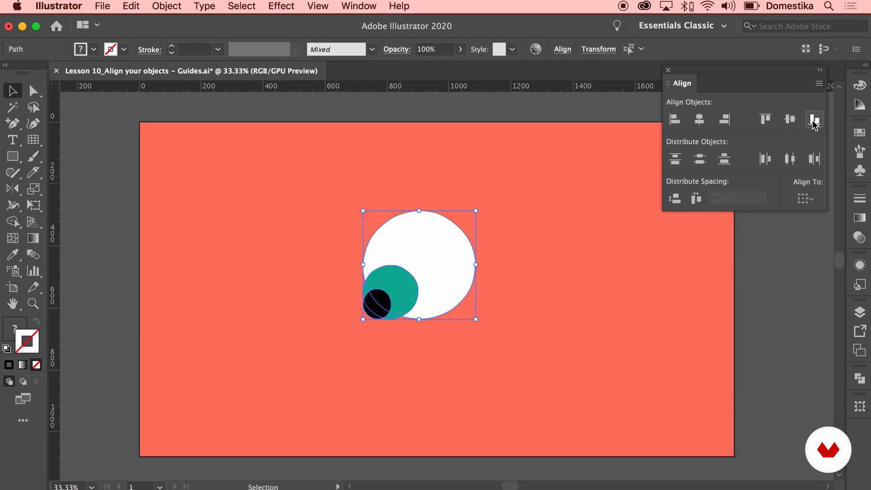
pyautogui.click(701, 161)
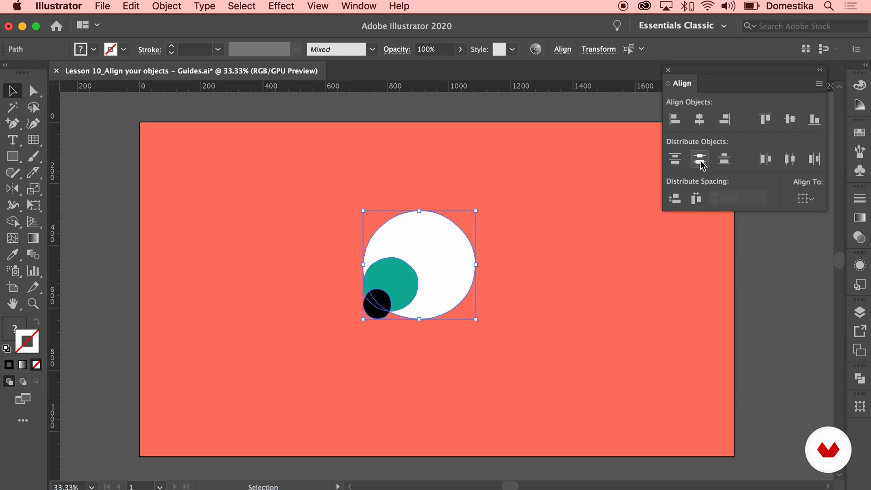
pyautogui.click(674, 199)
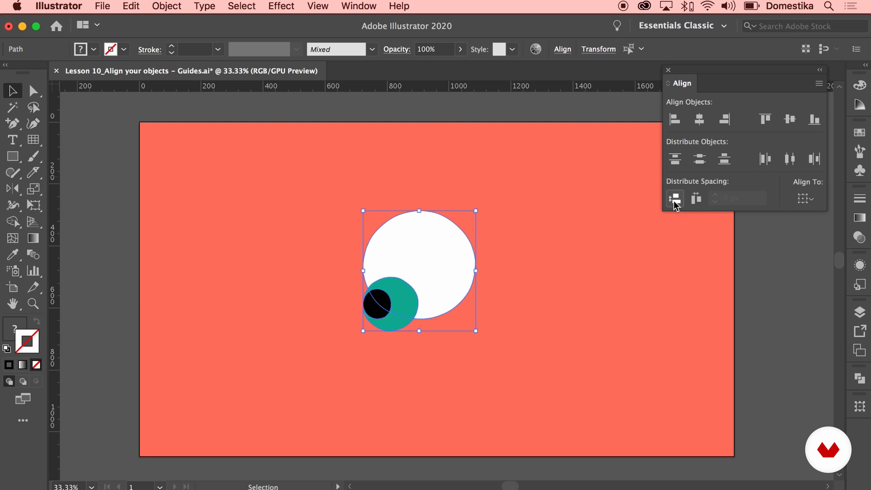
pyautogui.click(790, 124)
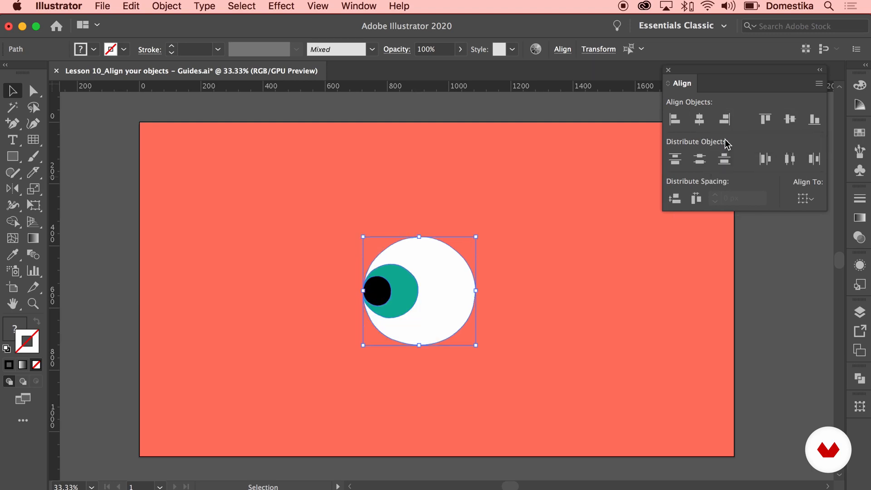
pyautogui.click(704, 124)
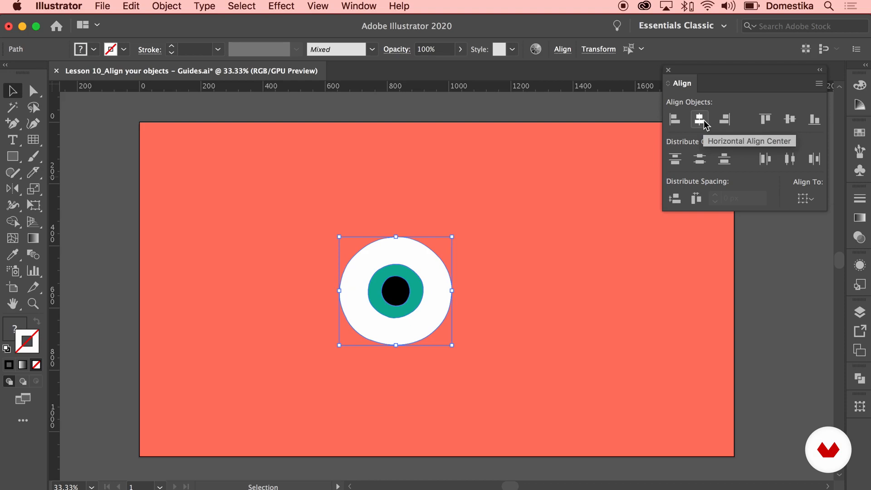
# Separate the circles again, placing black and teal above the white one and shifting the white circle slightly right.
pyautogui.click(508, 274)
pyautogui.moveTo(392, 286); pyautogui.dragTo(433, 153)
pyautogui.moveTo(423, 282); pyautogui.dragTo(452, 282)
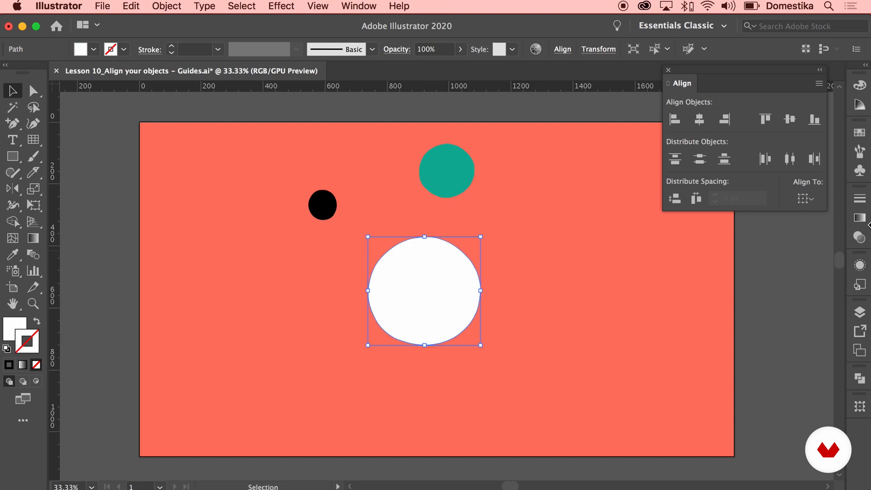
# Set alignment to the artboard and centre the white circle horizontally and vertically.
pyautogui.click(807, 202)
pyautogui.click(768, 245)
pyautogui.click(699, 119)
pyautogui.click(790, 119)
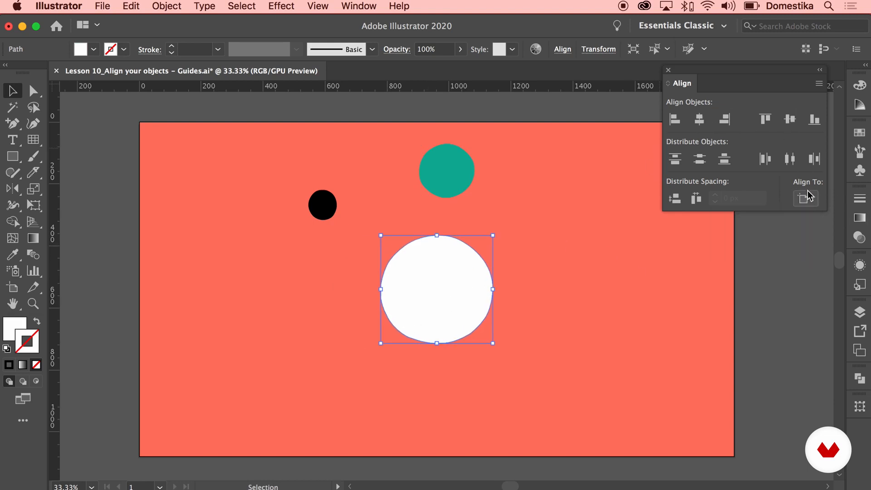
# Set alignment to the selection and move the teal and black circles closer to the white circle, keeping both above it.
pyautogui.click(806, 198)
pyautogui.click(795, 218)
pyautogui.moveTo(455, 175); pyautogui.dragTo(460, 194)
pyautogui.moveTo(332, 208); pyautogui.dragTo(360, 196)
pyautogui.click(582, 222)
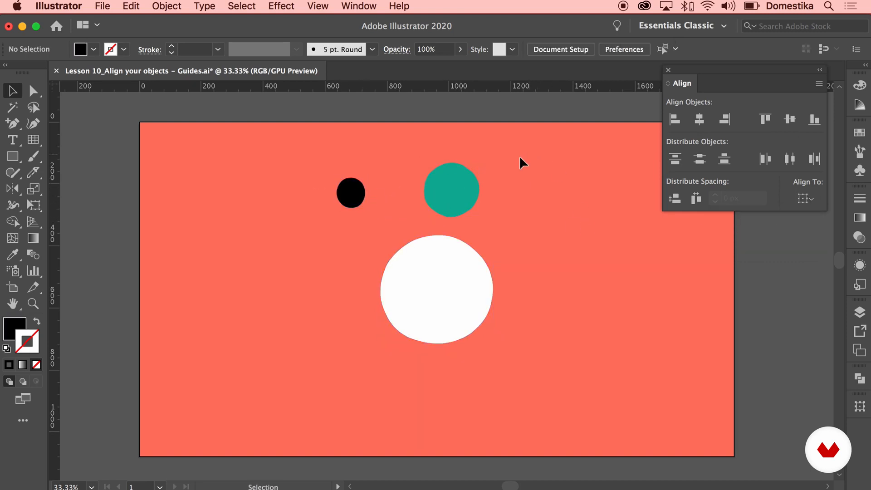
# Select all three circles, try top-aligning them to the selection, and undo that alignment.
pyautogui.click(427, 288)
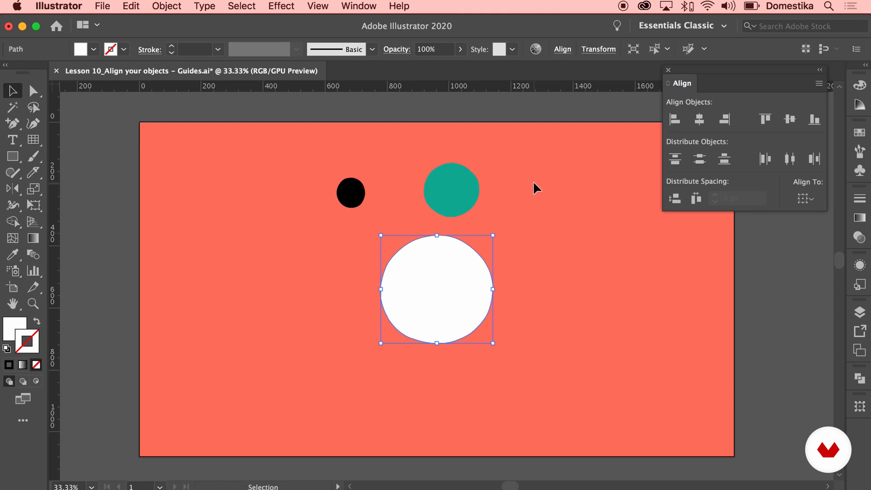
pyautogui.moveTo(297, 210); pyautogui.dragTo(297, 210)
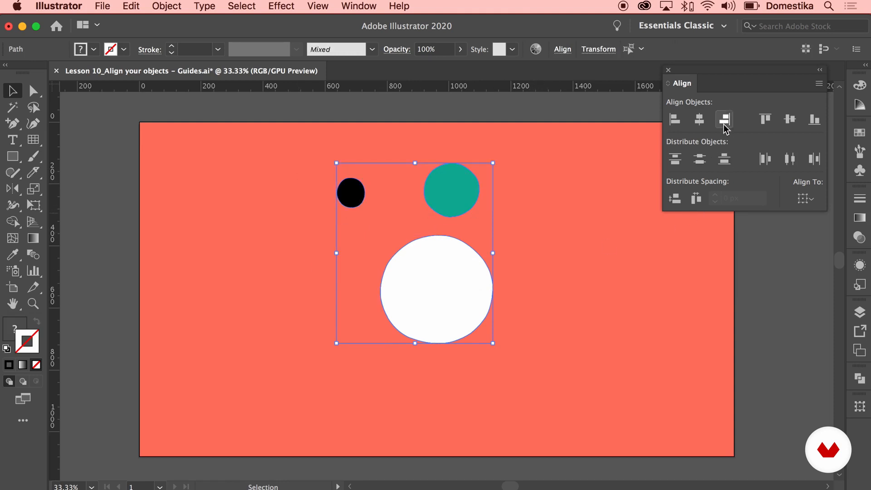
pyautogui.click(771, 122)
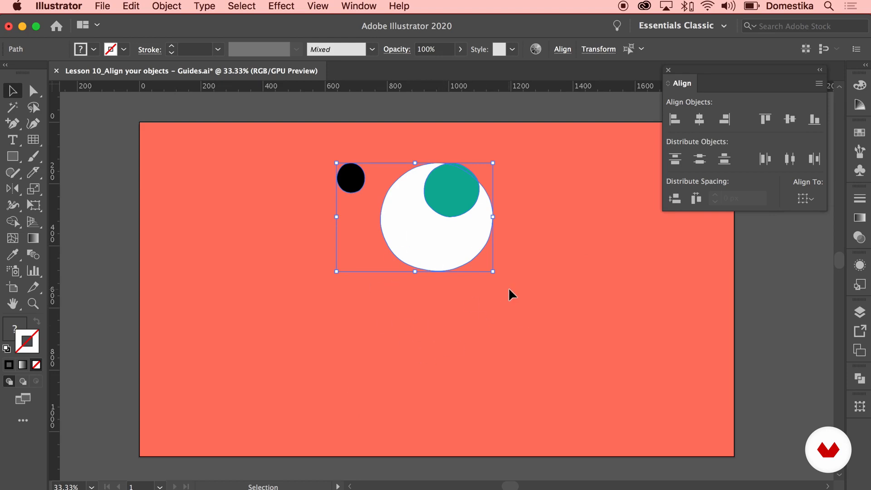
pyautogui.press('super+z')
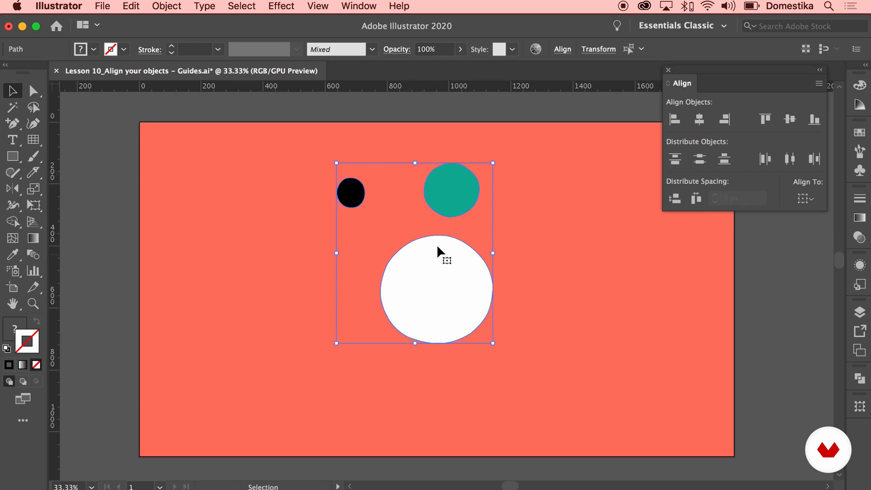
# Make the white circle the key object and align the other circles to its horizontal centre and top edge.
pyautogui.click(444, 290)
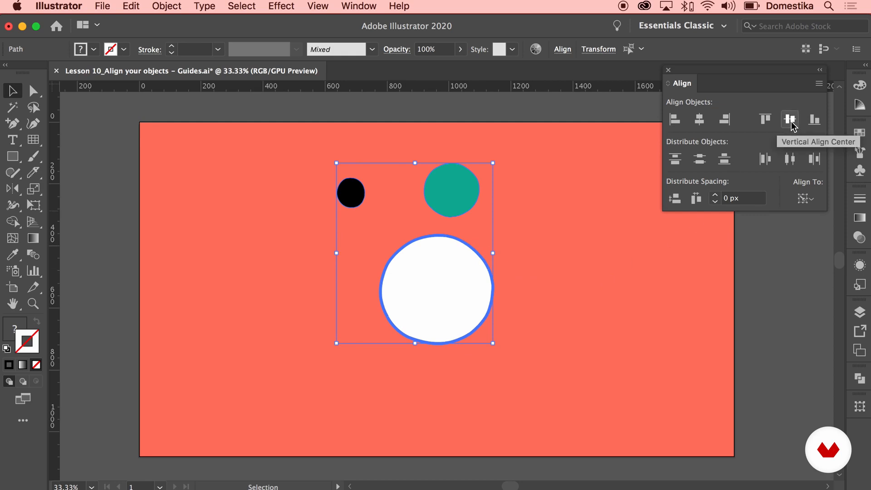
pyautogui.click(701, 122)
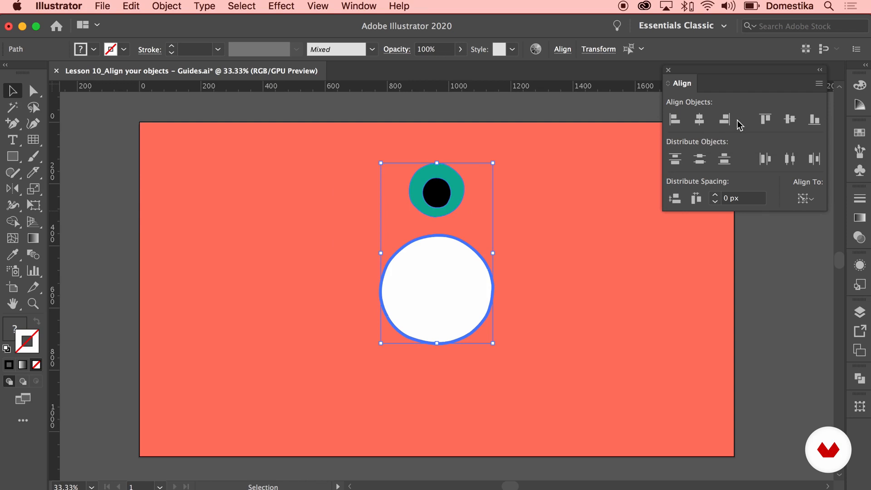
pyautogui.click(765, 119)
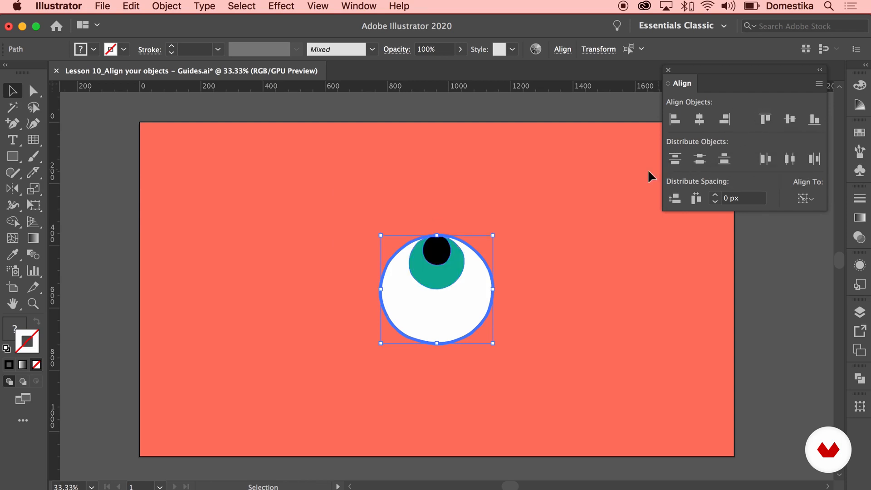
# Reselect the three circles, set alignment to the artboard and align them by their vertical centres.
pyautogui.click(549, 190)
pyautogui.moveTo(512, 212); pyautogui.dragTo(357, 353)
pyautogui.click(808, 201)
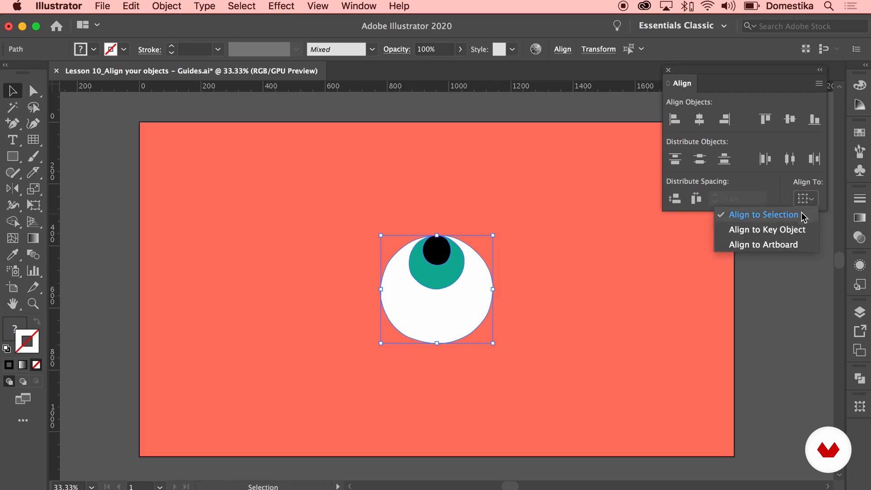
pyautogui.click(783, 245)
pyautogui.click(790, 119)
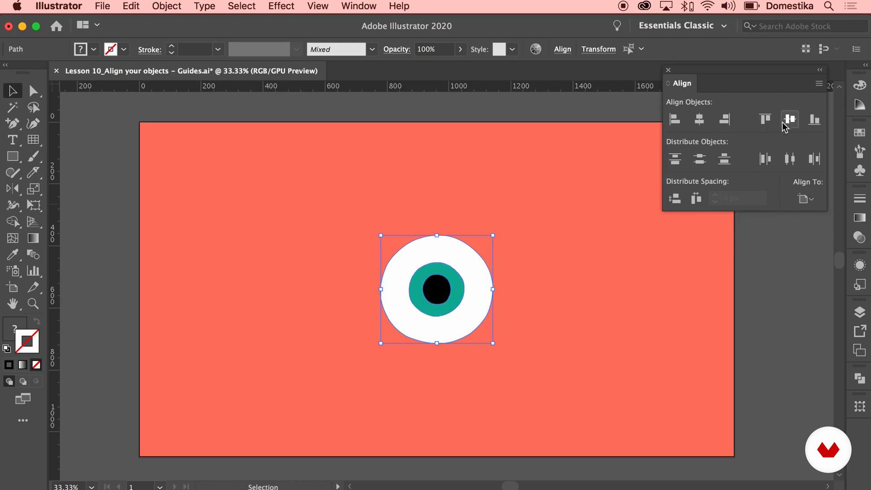
pyautogui.click(579, 233)
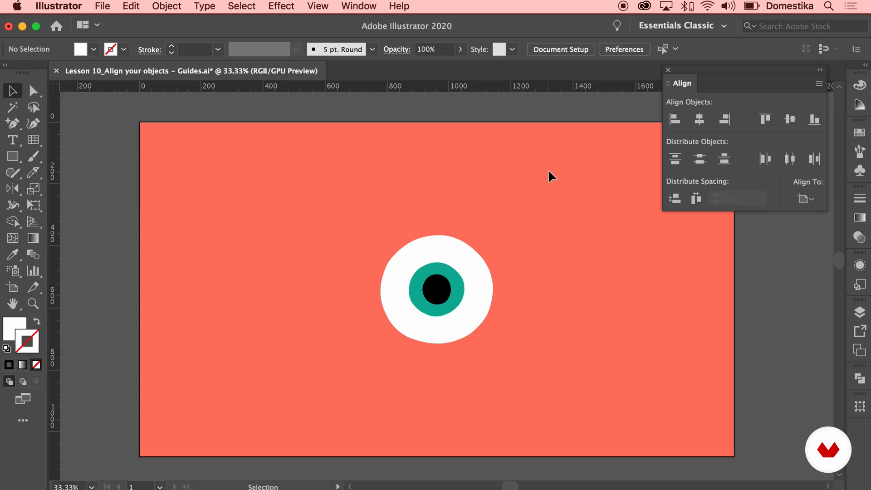
# Dock the floating Align panel among the collapsed panels and leave the circles deselected.
pyautogui.click(412, 334)
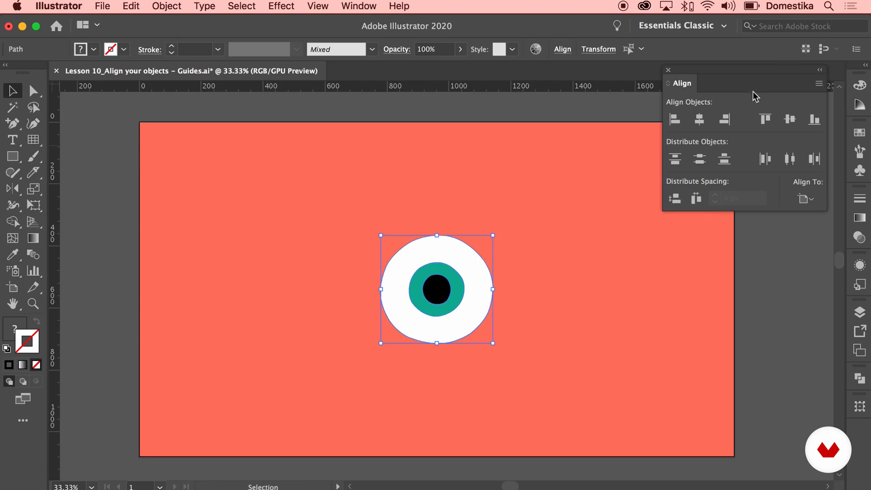
pyautogui.moveTo(681, 83); pyautogui.dragTo(859, 349)
pyautogui.click(521, 309)
# Scatter the circles, with black on the artboard's upper left, teal on its upper right and white just below and left of its centre.
pyautogui.moveTo(458, 289); pyautogui.dragTo(316, 227)
pyautogui.moveTo(489, 264); pyautogui.dragTo(457, 308)
pyautogui.click(644, 292)
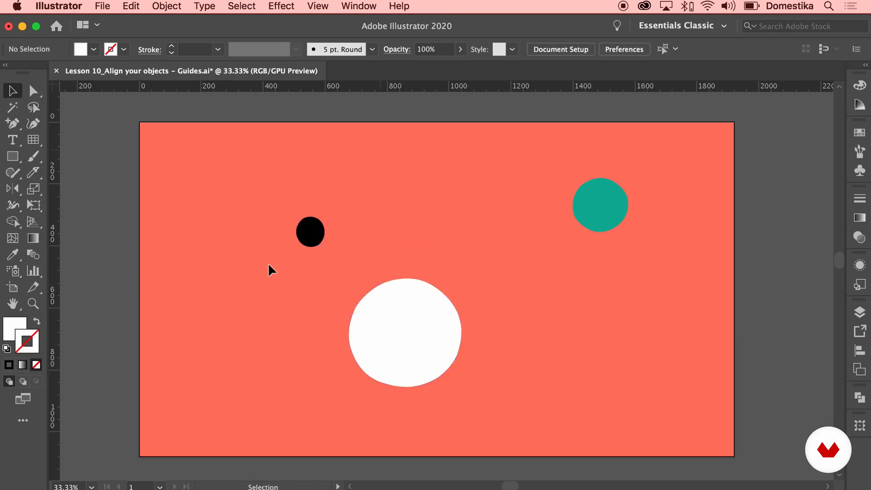
# Select all three circles, centre them horizontally and vertically on the artboard, and deselect them.
pyautogui.press('super+a')
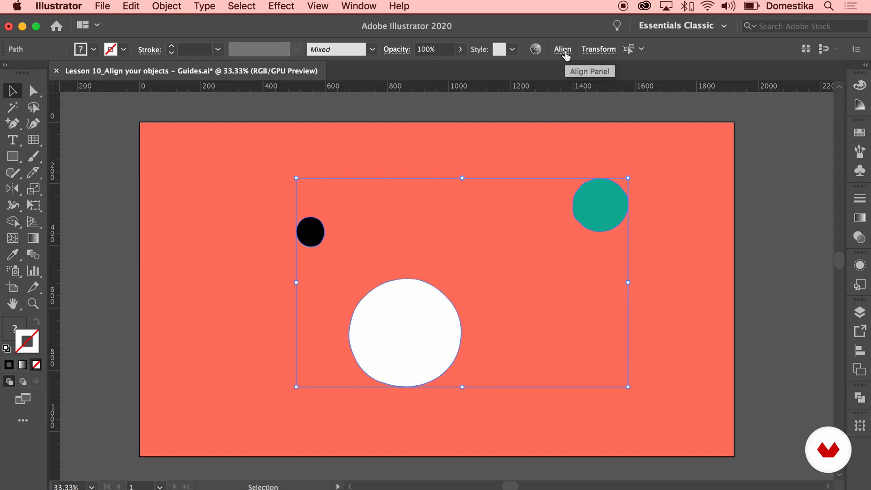
pyautogui.click(562, 50)
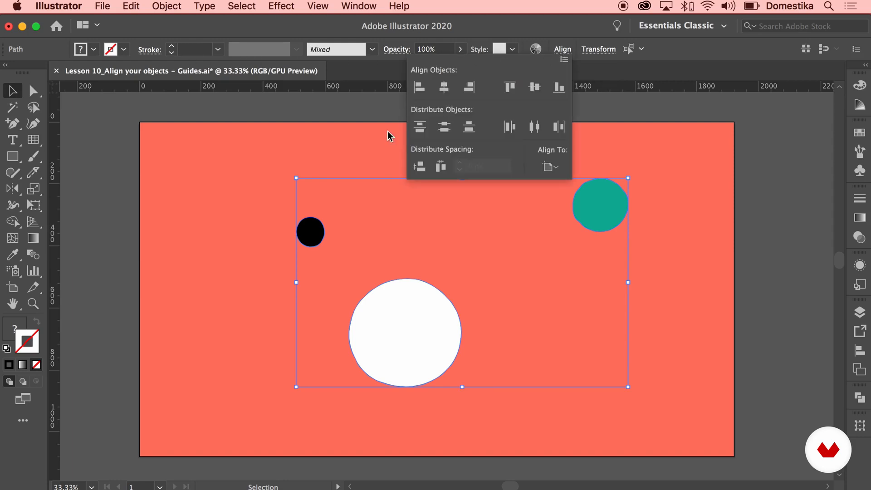
pyautogui.click(447, 90)
pyautogui.click(534, 87)
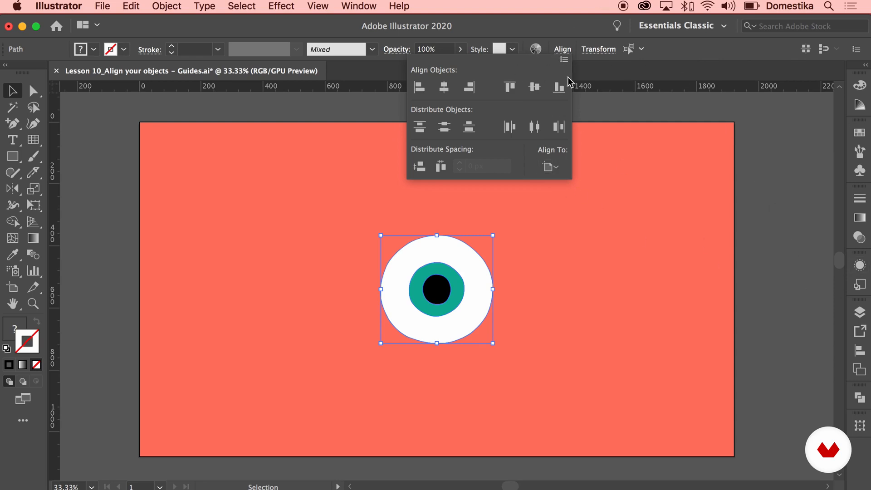
pyautogui.click(642, 159)
pyautogui.click(642, 156)
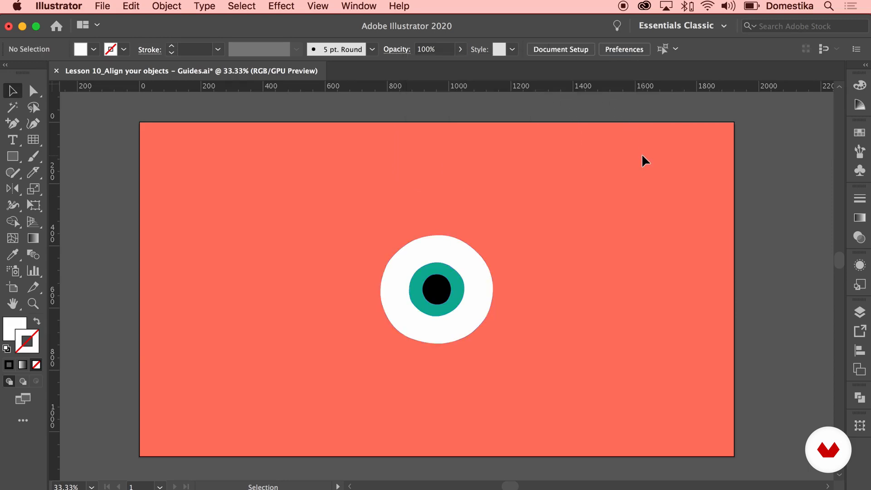